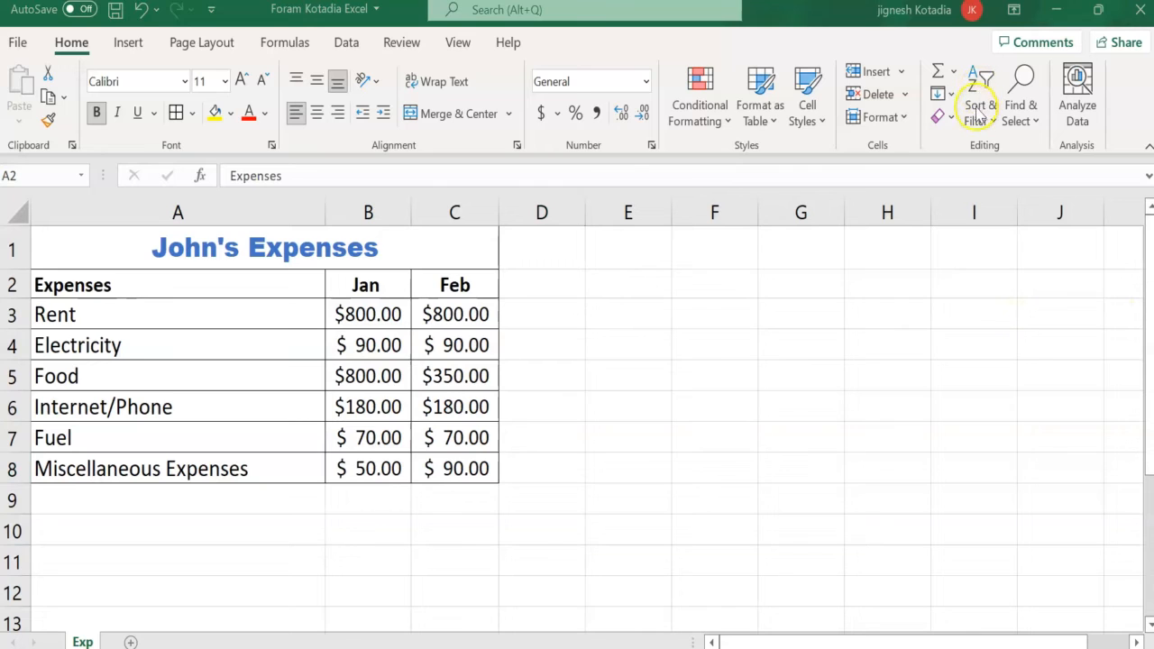
# Step: Select the expense table A2:C8 and add filters to its Expenses, Jan and Feb headers
pyautogui.hotkey('ctrl', 'shift', 'End')
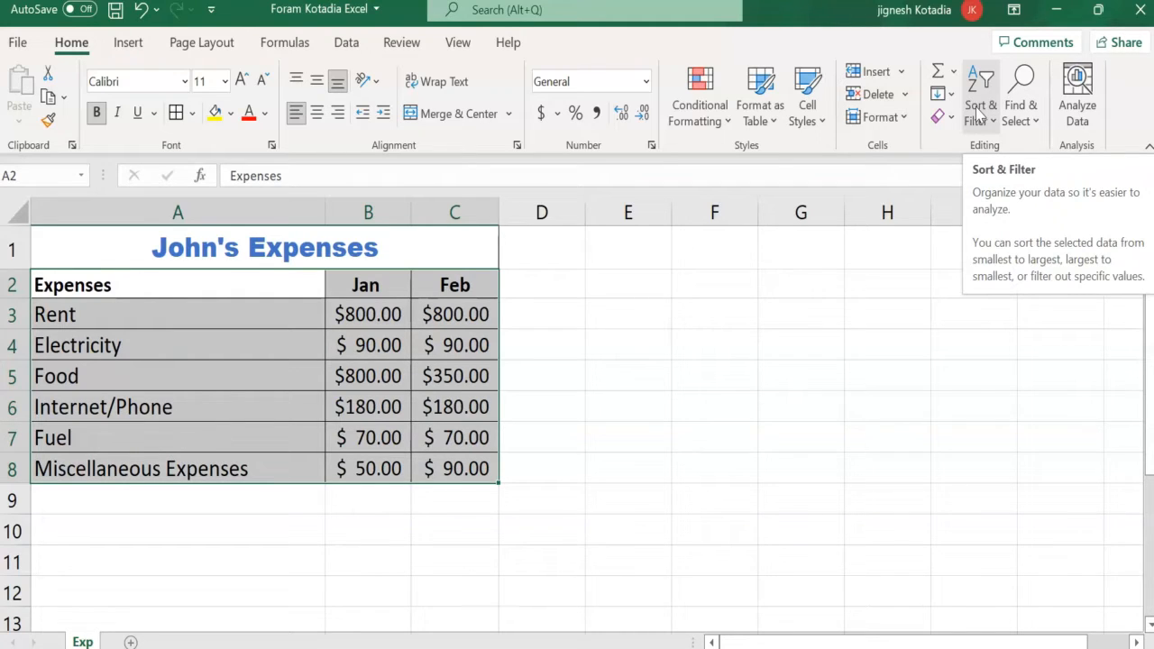
pyautogui.click(583, 386)
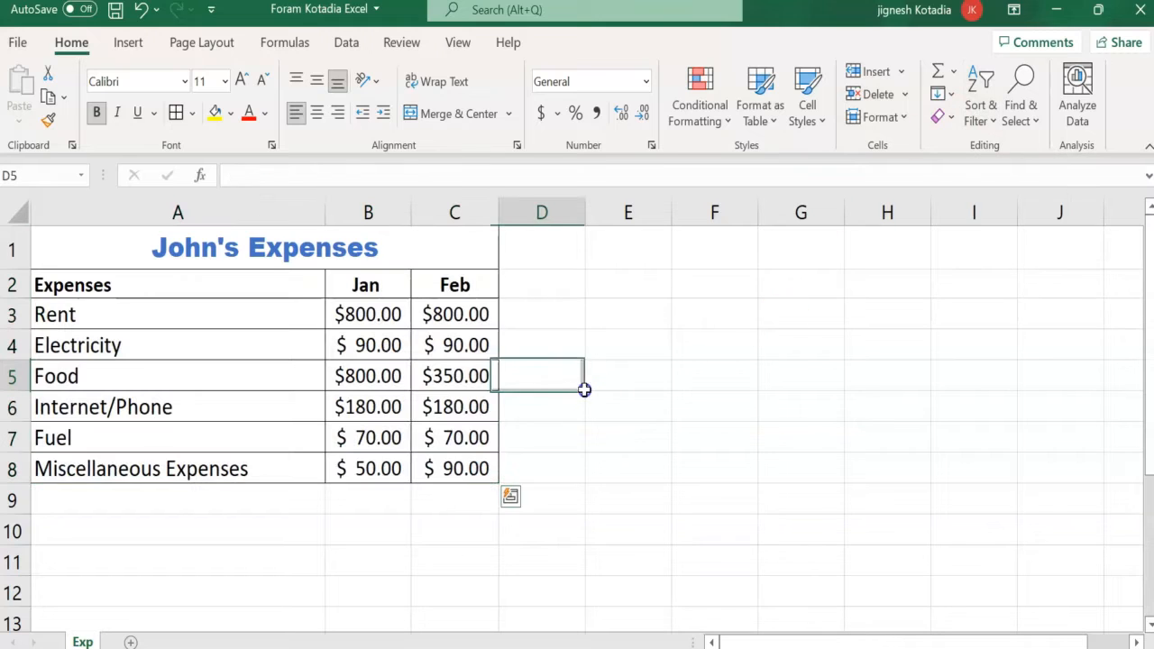
pyautogui.moveTo(129, 280); pyautogui.dragTo(456, 468)
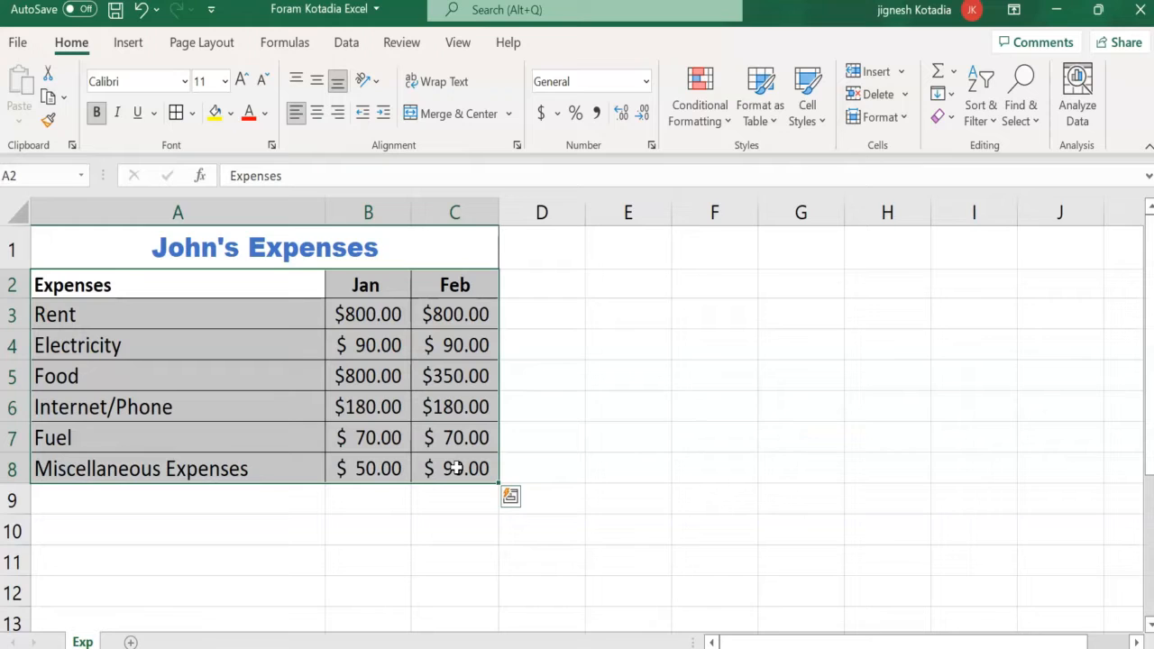
pyautogui.click(992, 121)
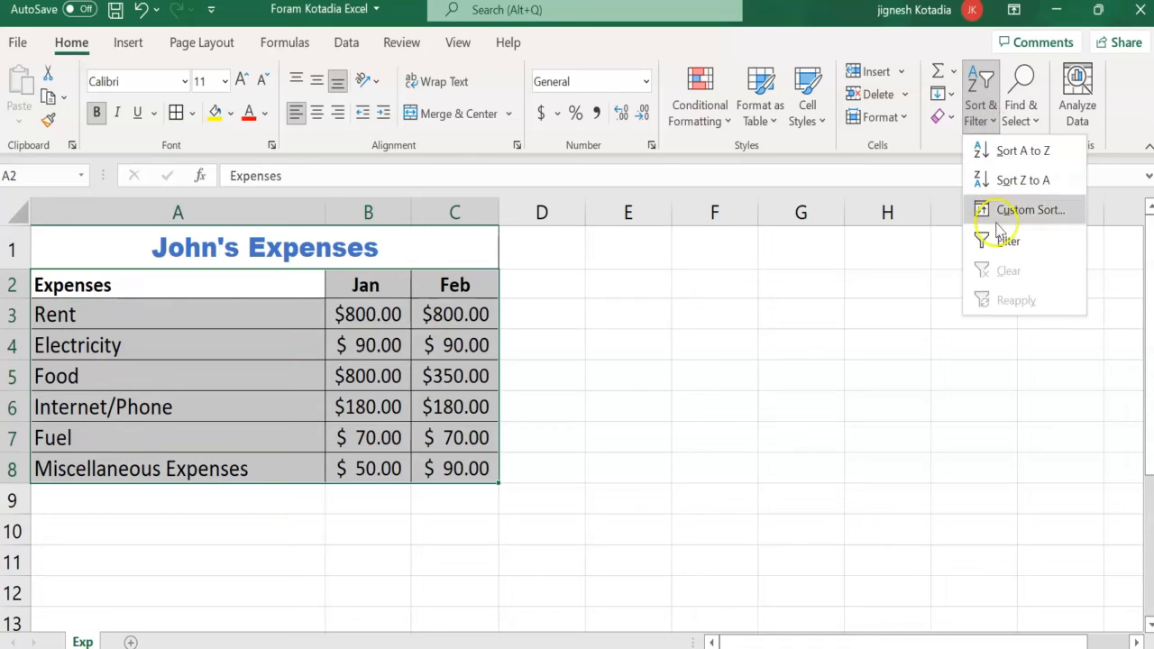
pyautogui.click(998, 243)
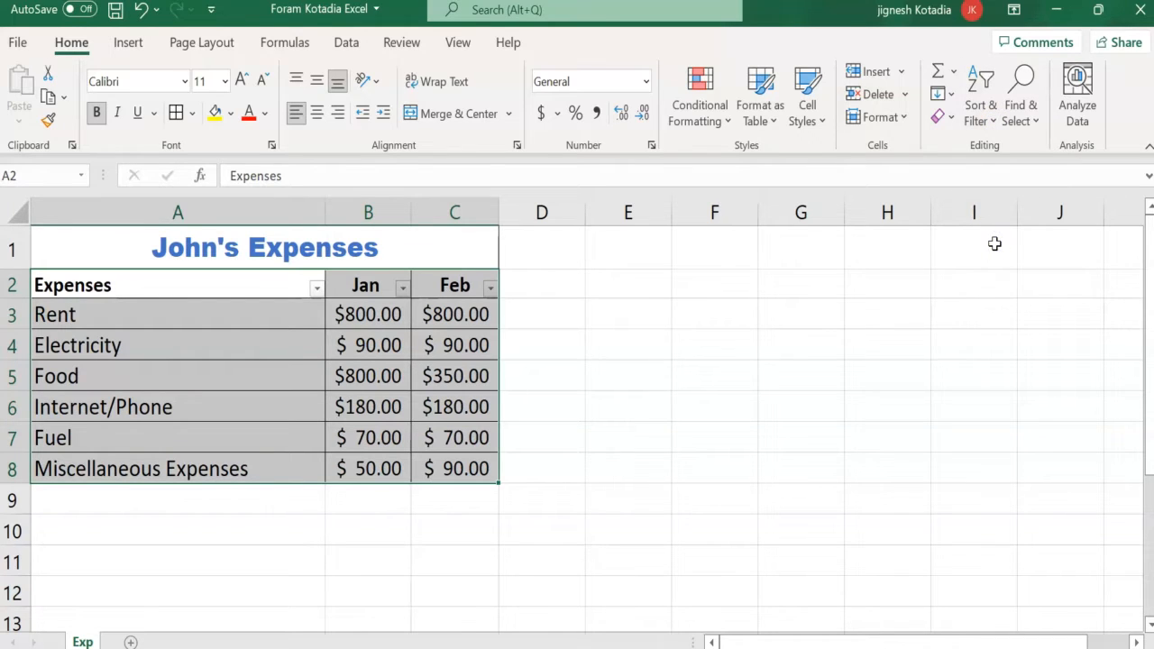
pyautogui.click(640, 370)
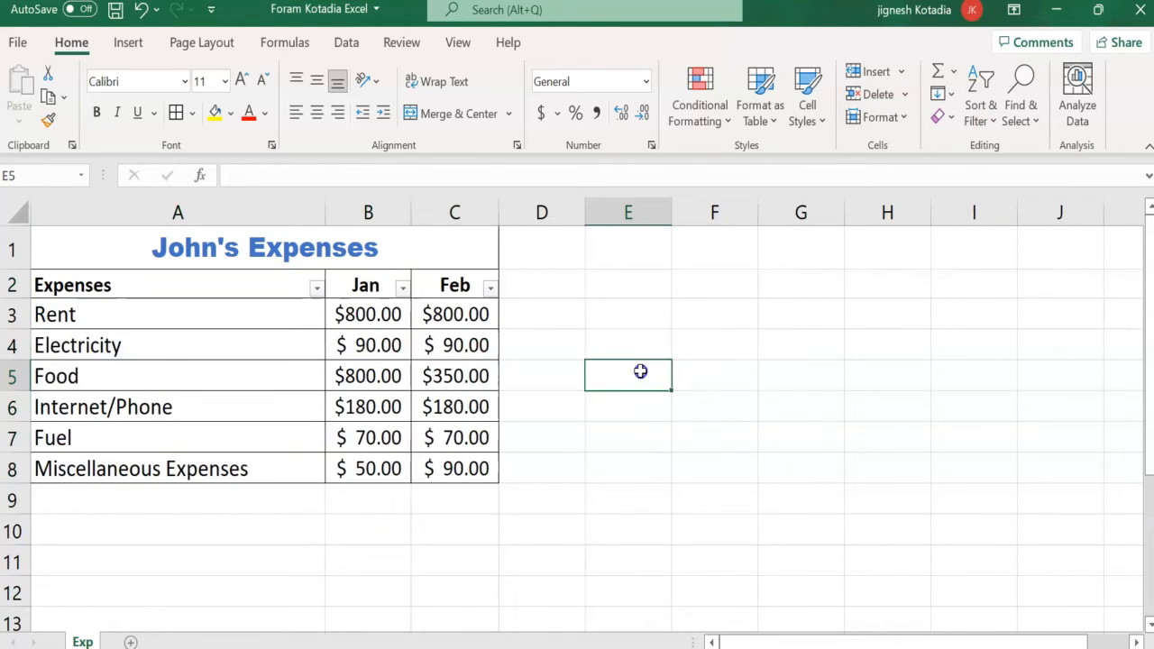
# Step: Filter the Expenses column to show only Electricity and Food
pyautogui.click(316, 293)
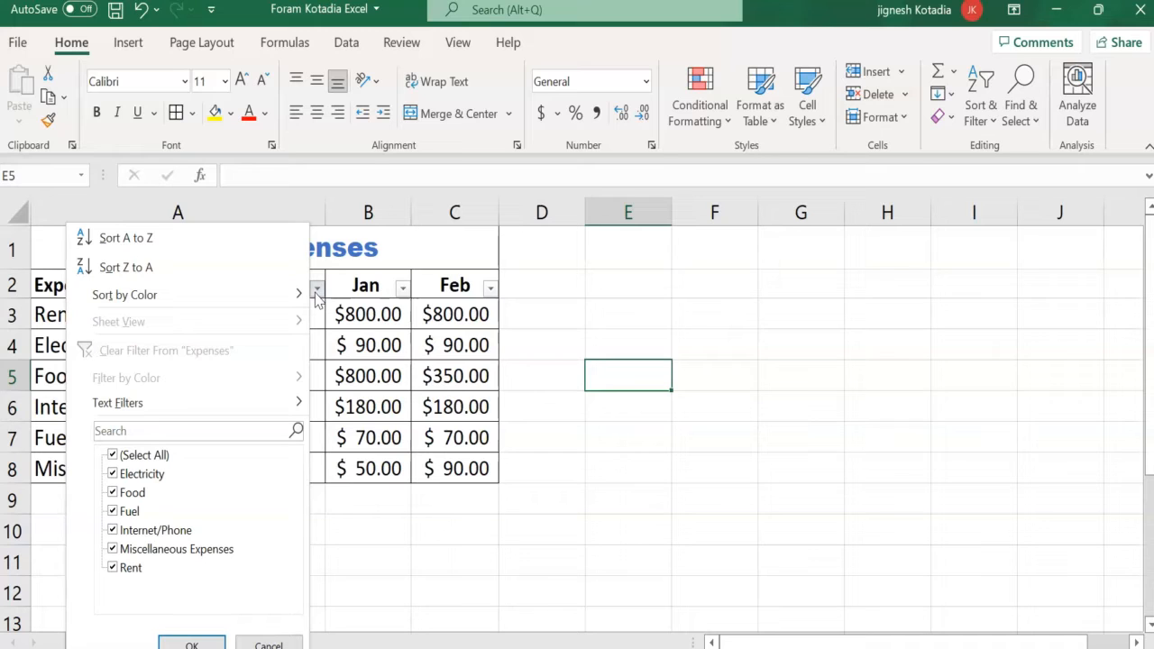
pyautogui.click(316, 288)
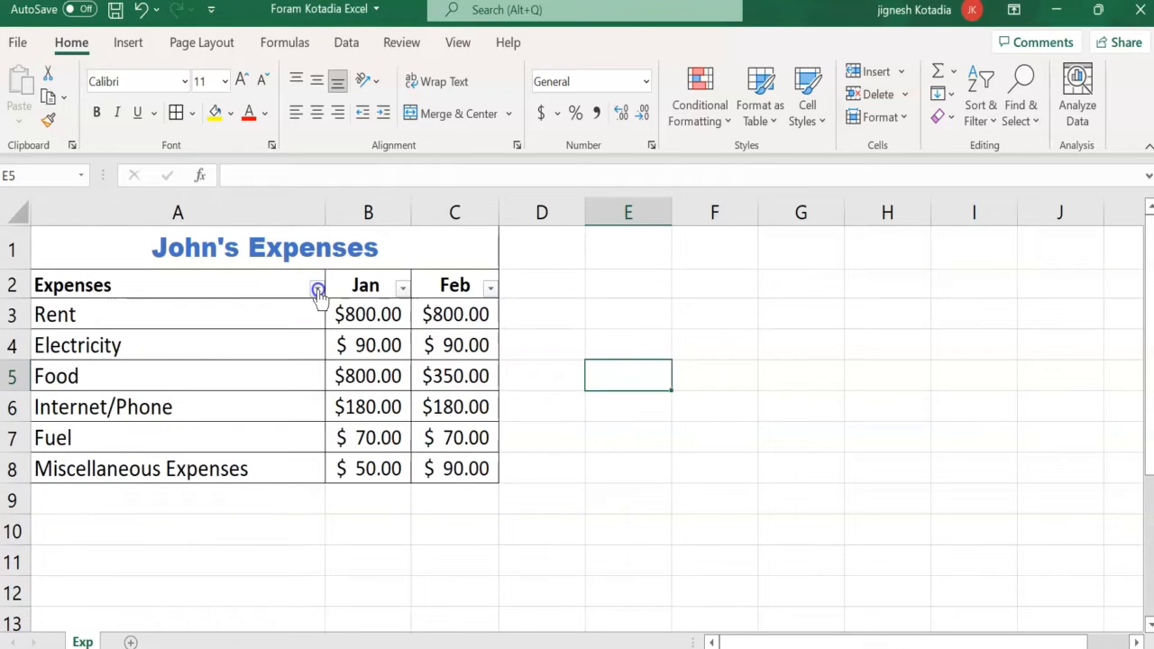
pyautogui.click(318, 289)
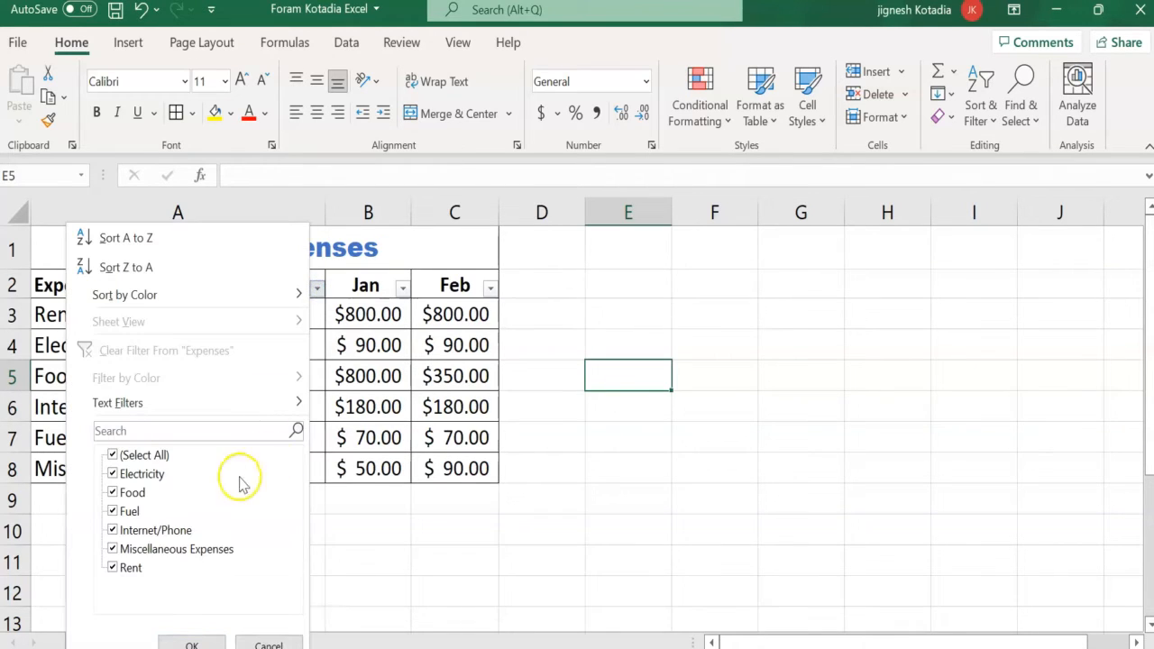
pyautogui.click(113, 457)
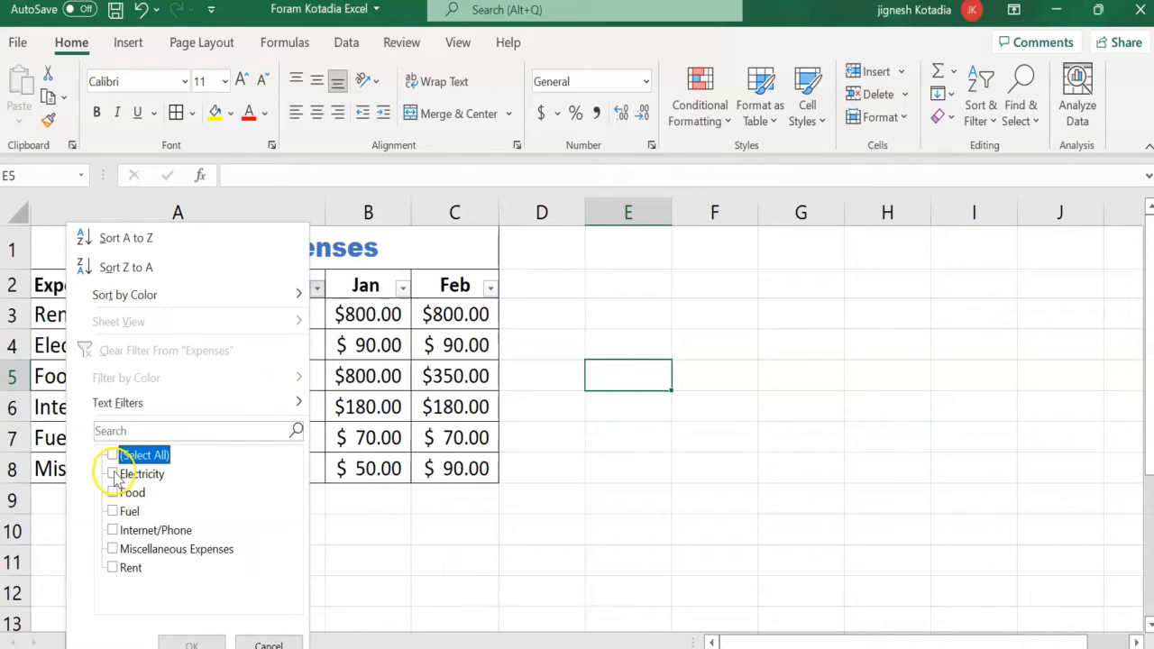
pyautogui.click(113, 474)
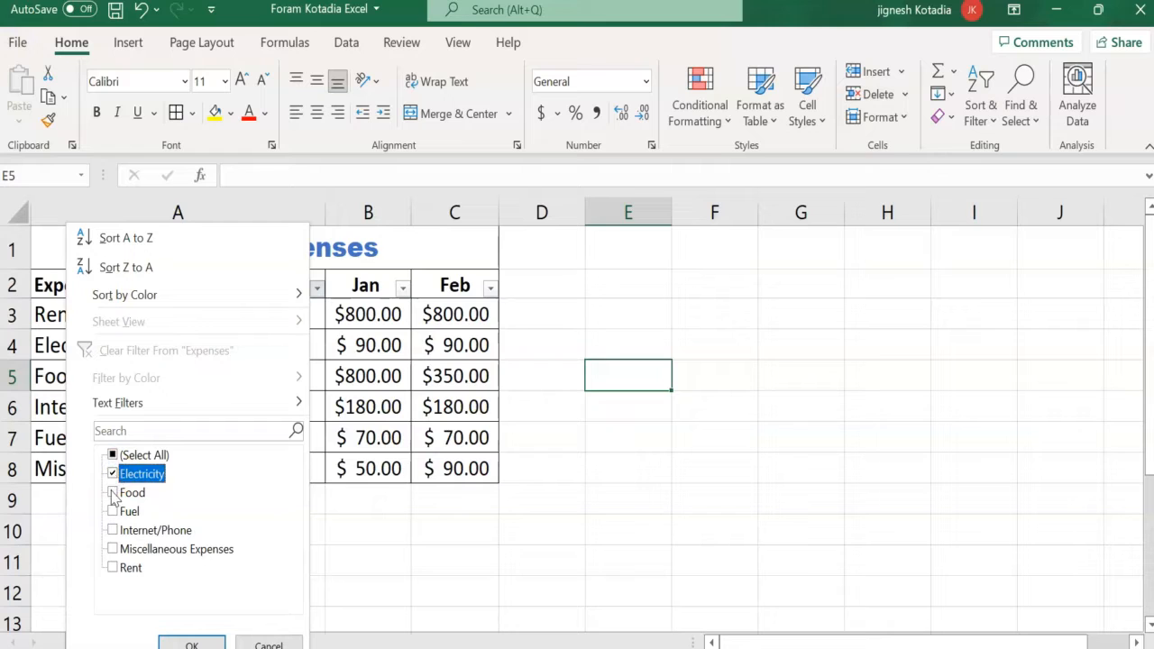
pyautogui.click(112, 492)
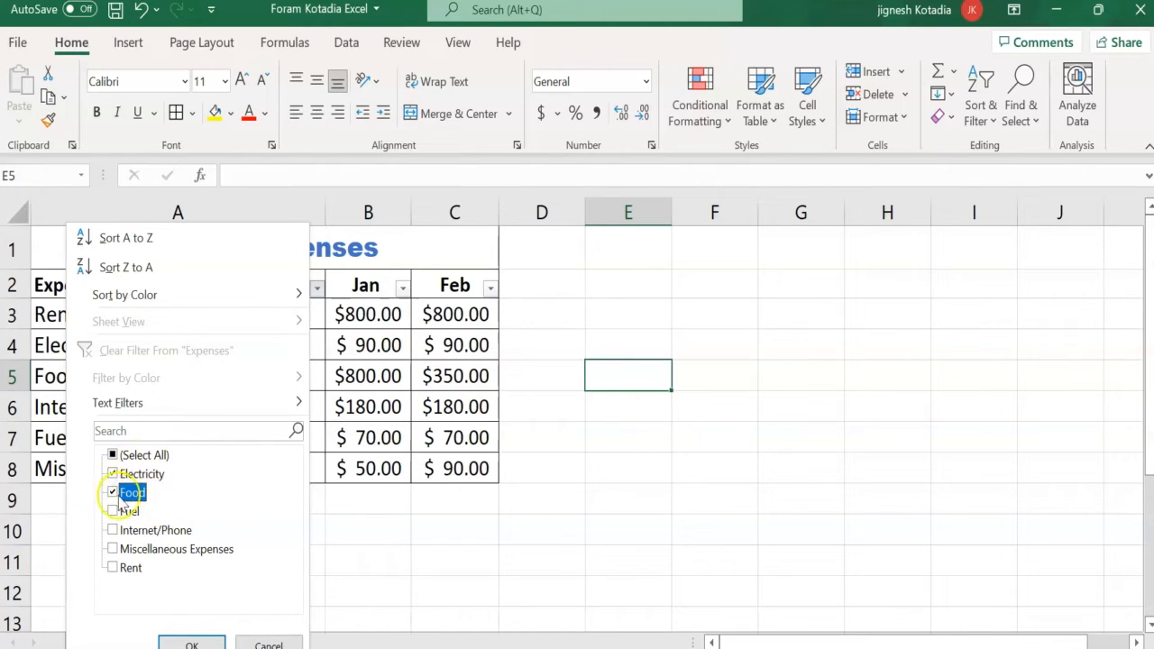
pyautogui.click(190, 642)
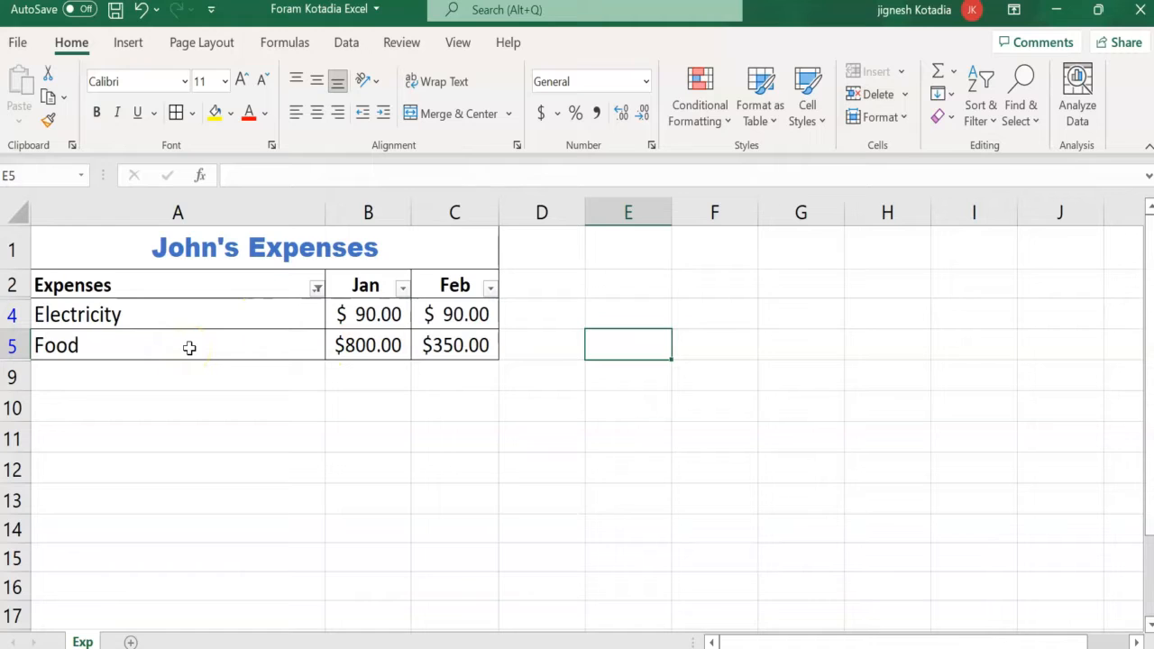
pyautogui.click(116, 306)
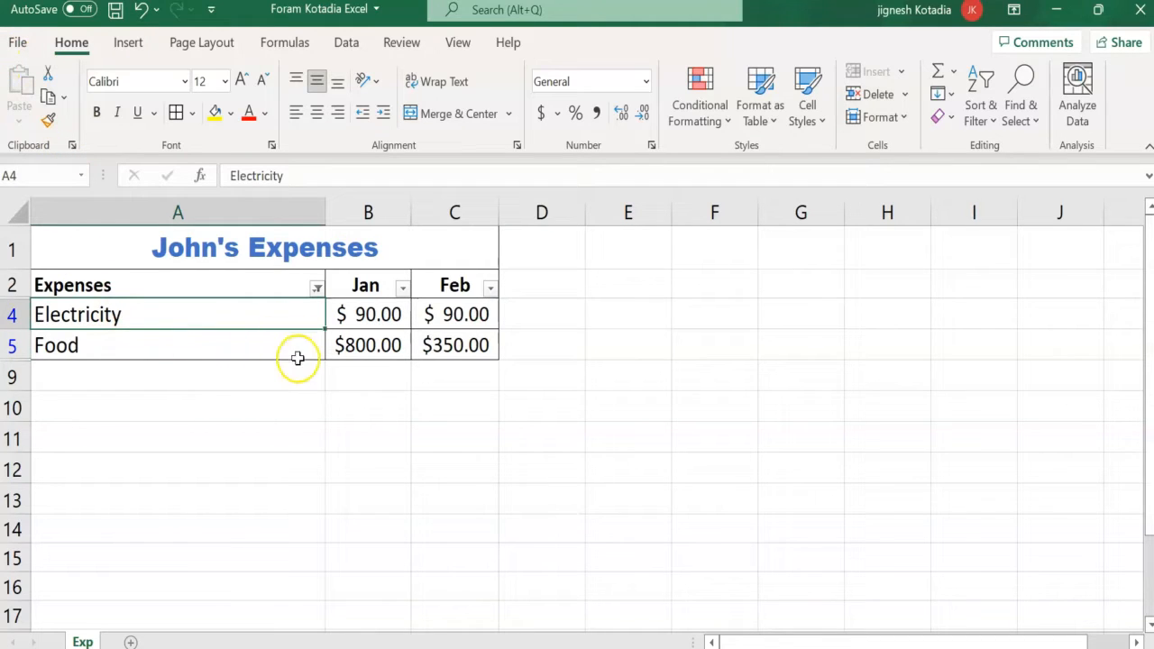
# Step: Reselect all items in the Expenses column filter to bring back every expense row
pyautogui.click(319, 289)
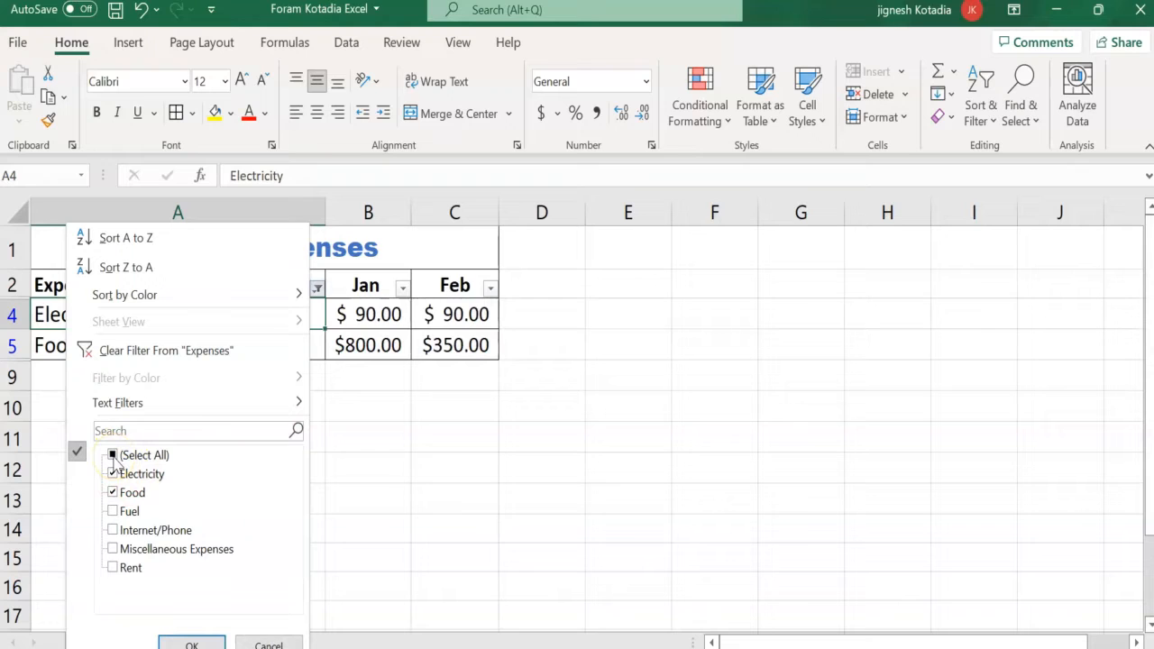
pyautogui.click(367, 480)
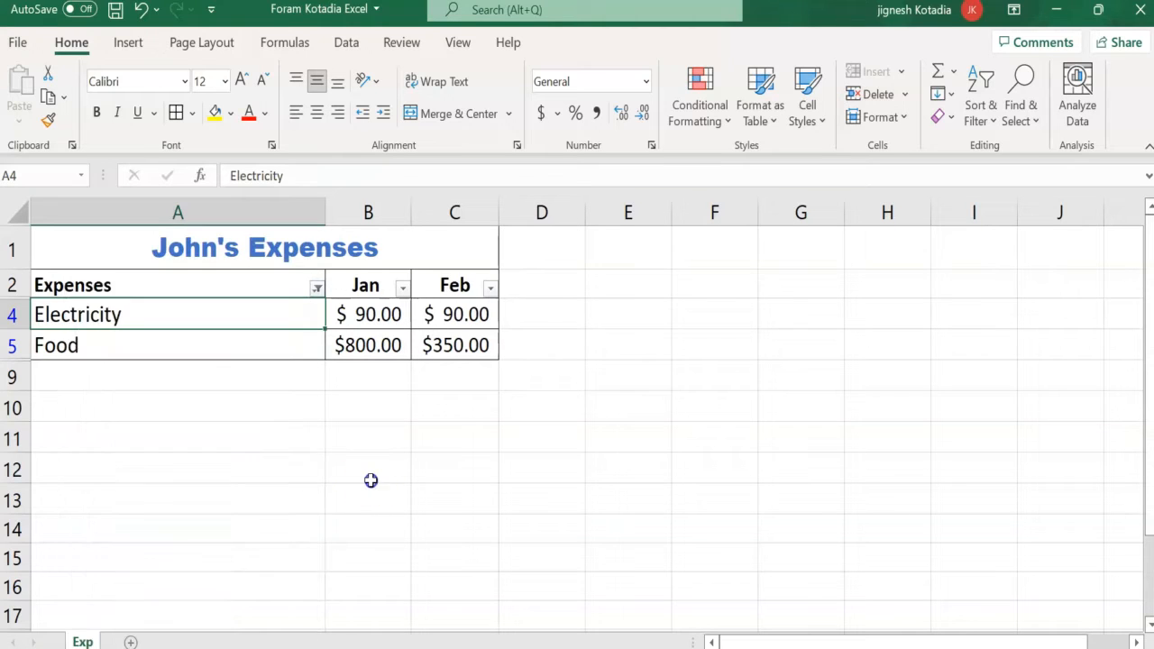
pyautogui.click(317, 289)
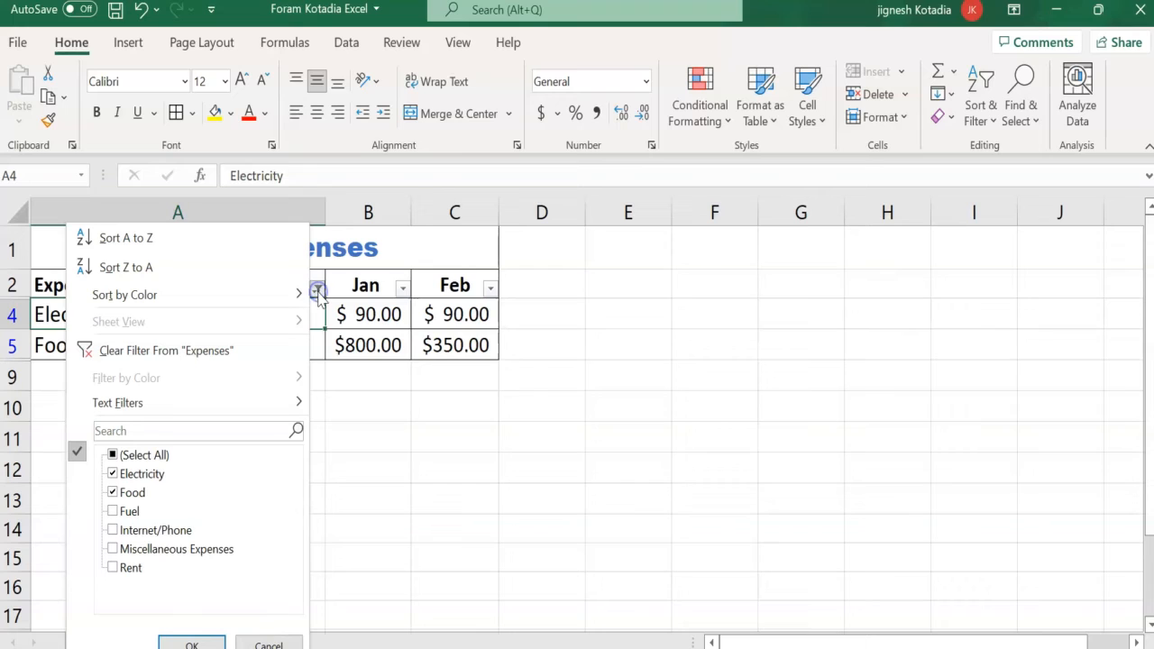
pyautogui.click(378, 414)
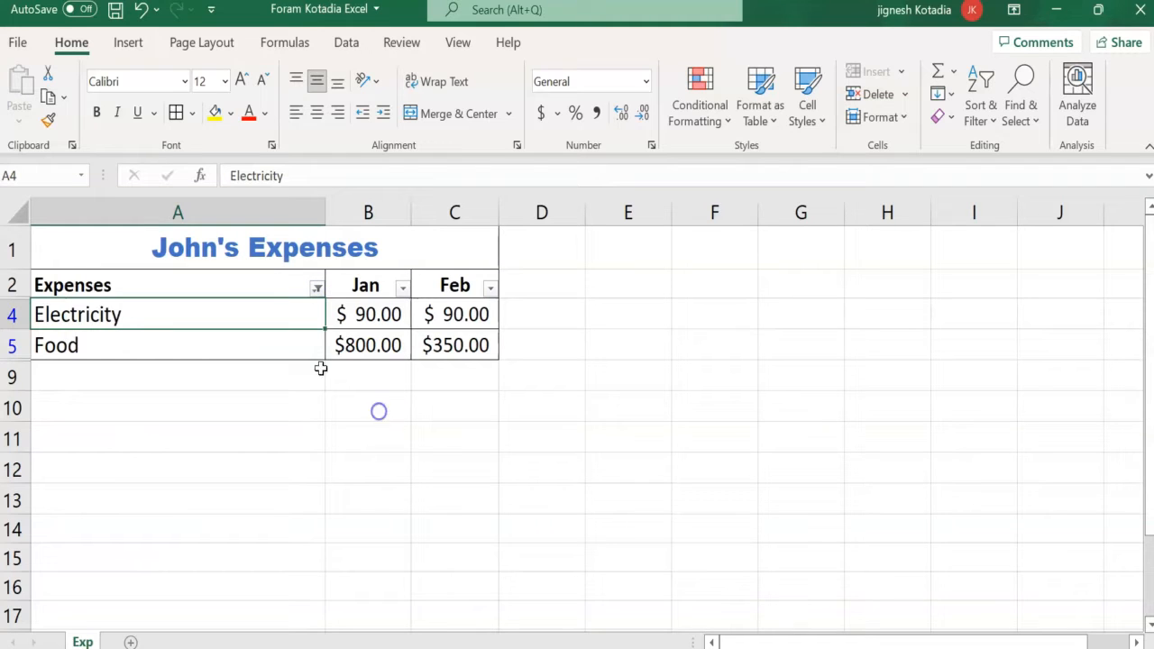
pyautogui.click(317, 292)
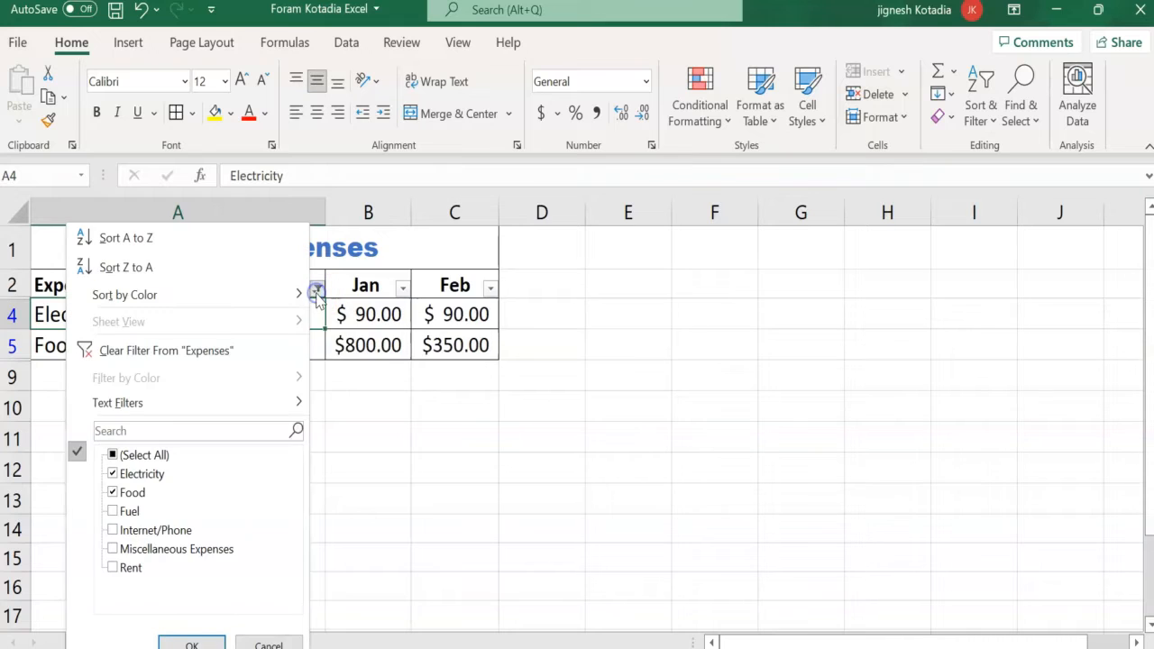
pyautogui.click(112, 455)
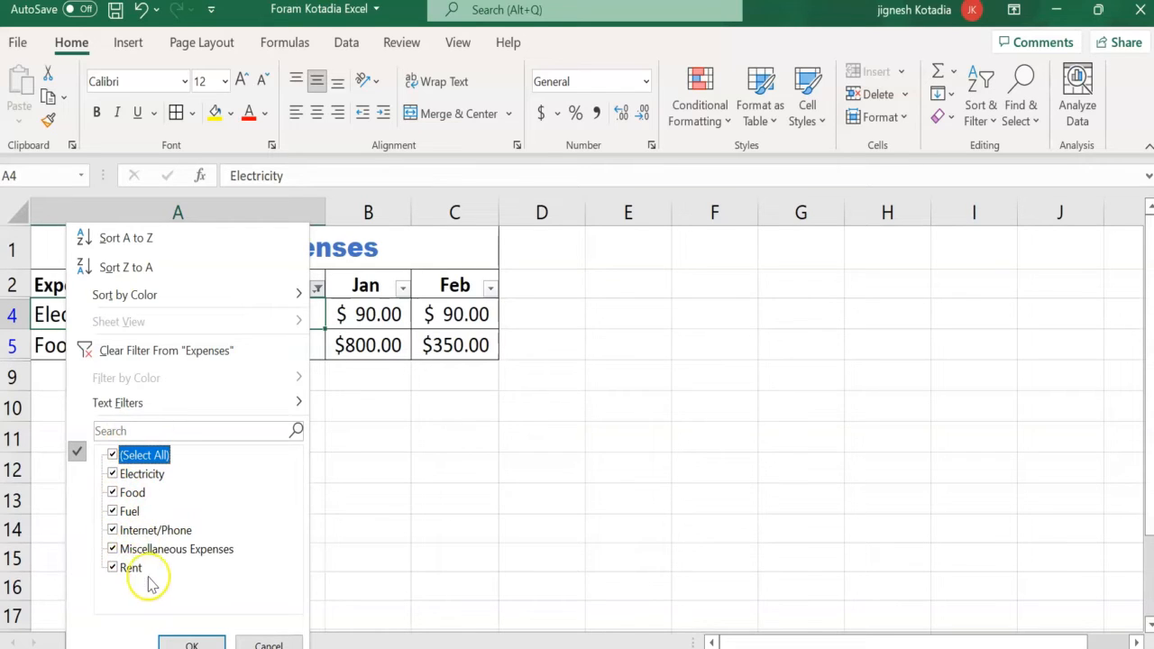
pyautogui.click(192, 644)
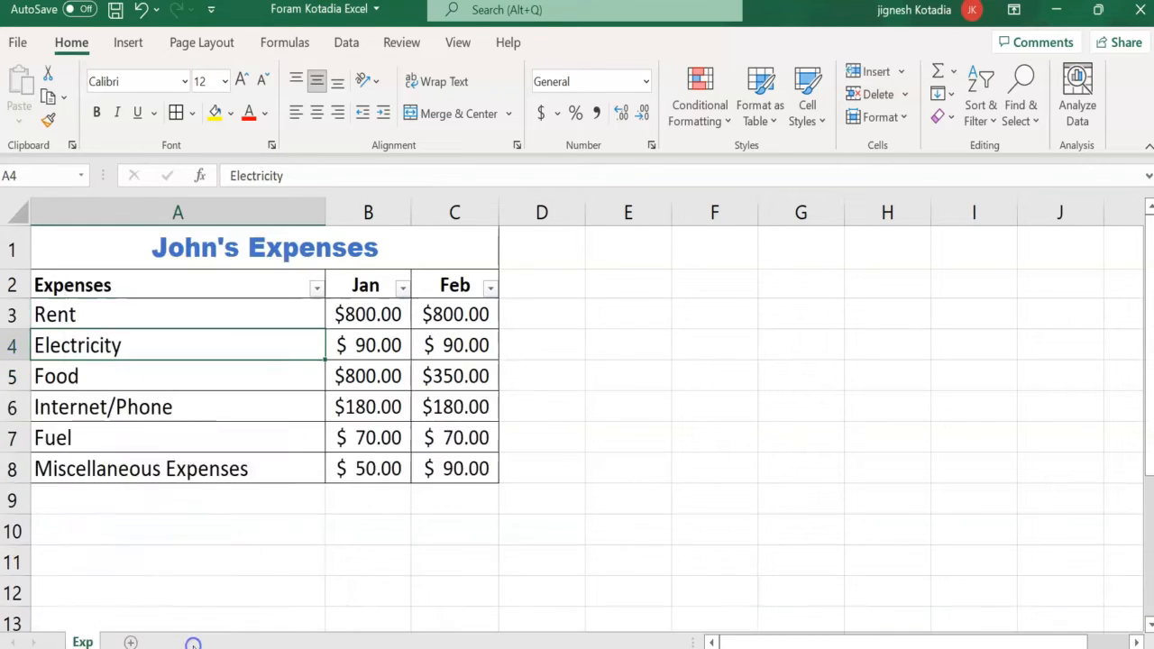
pyautogui.click(373, 552)
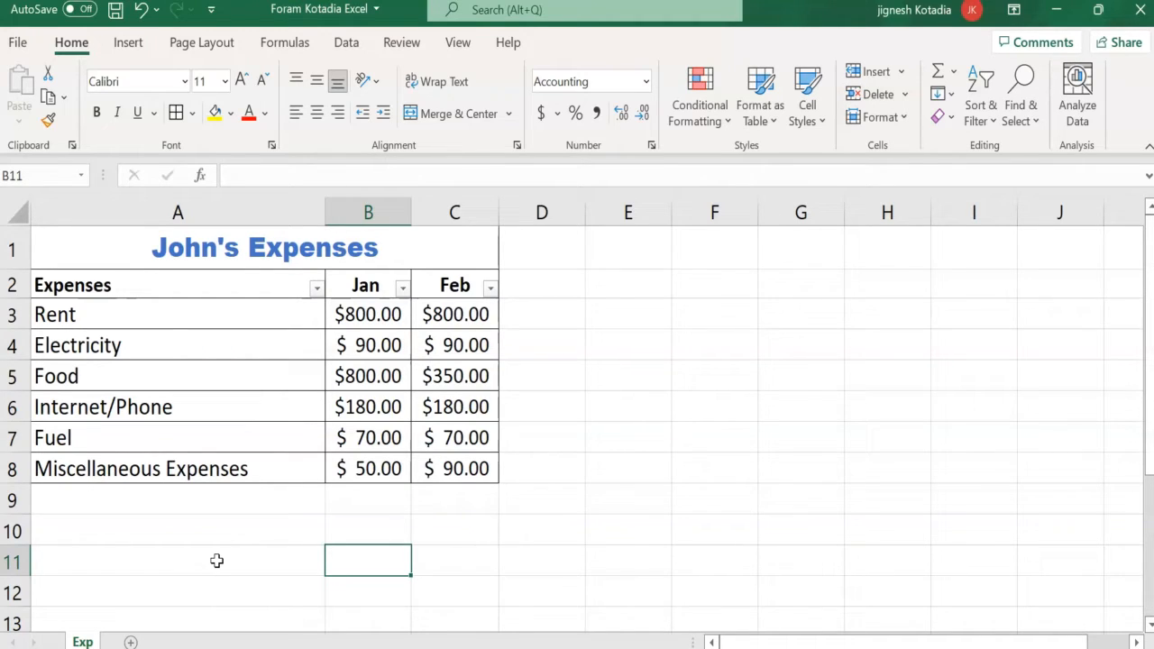
# Step: Filter the Jan column to show only the $180.00 and $800.00 amounts
pyautogui.click(405, 288)
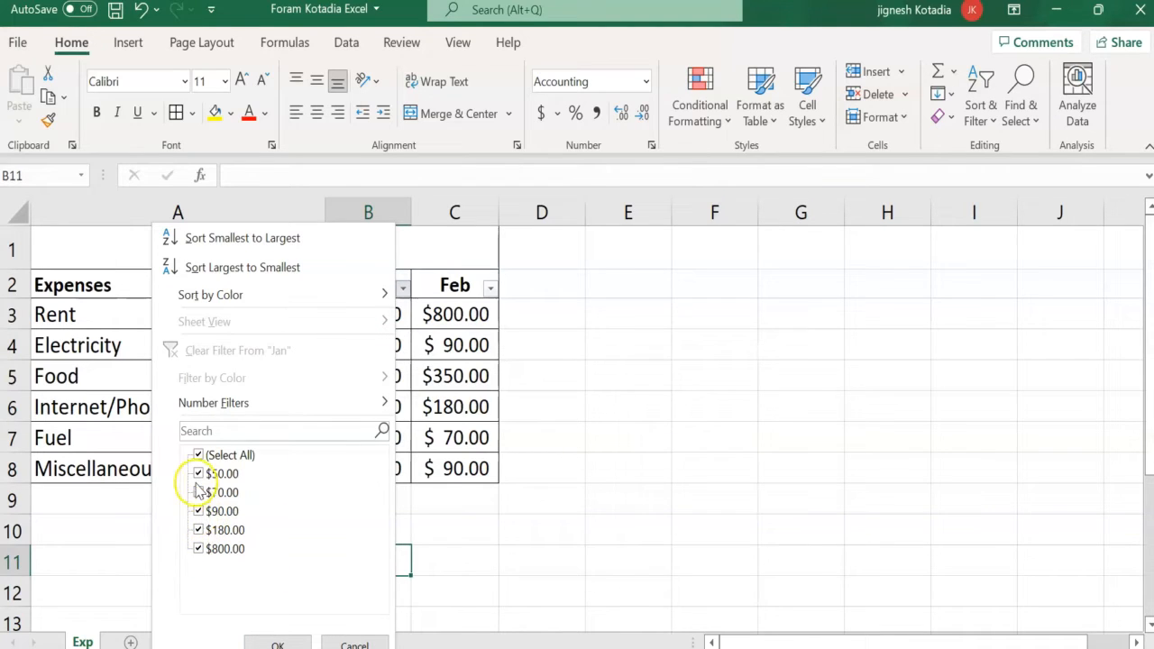
pyautogui.click(198, 455)
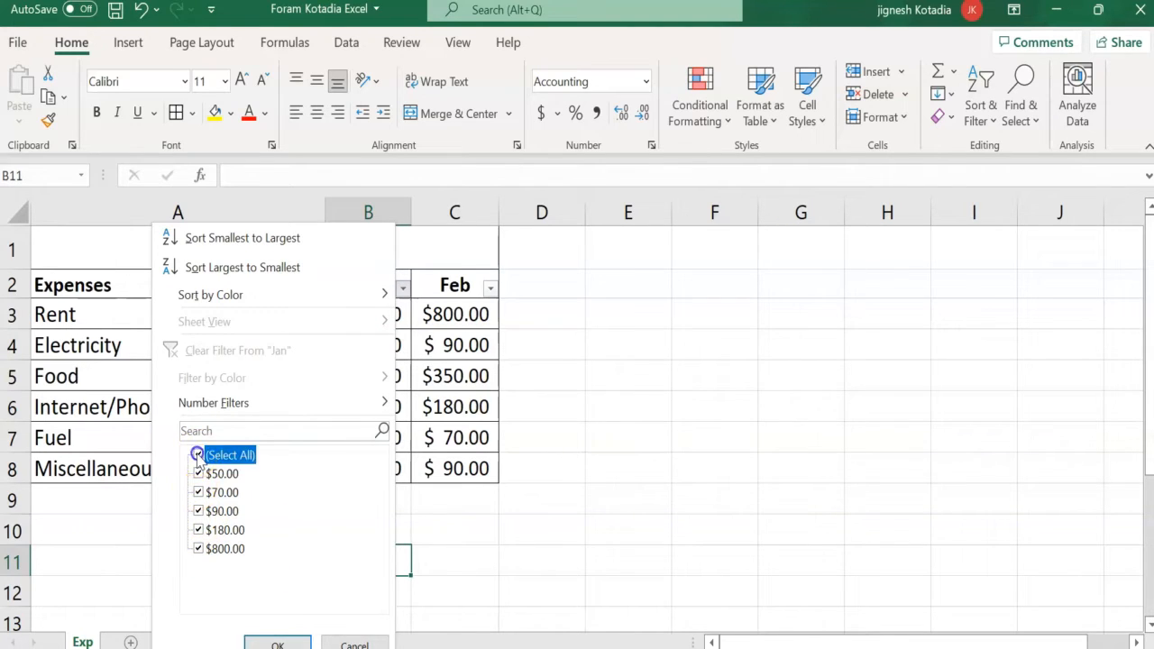
pyautogui.click(199, 548)
pyautogui.click(199, 530)
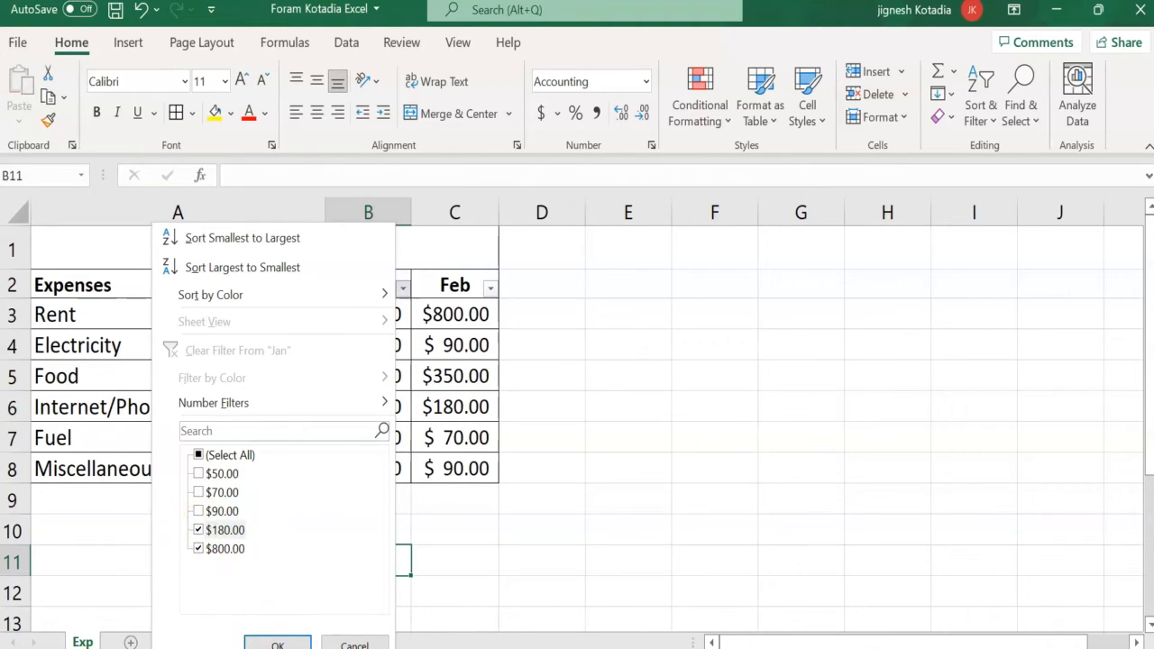
pyautogui.click(278, 644)
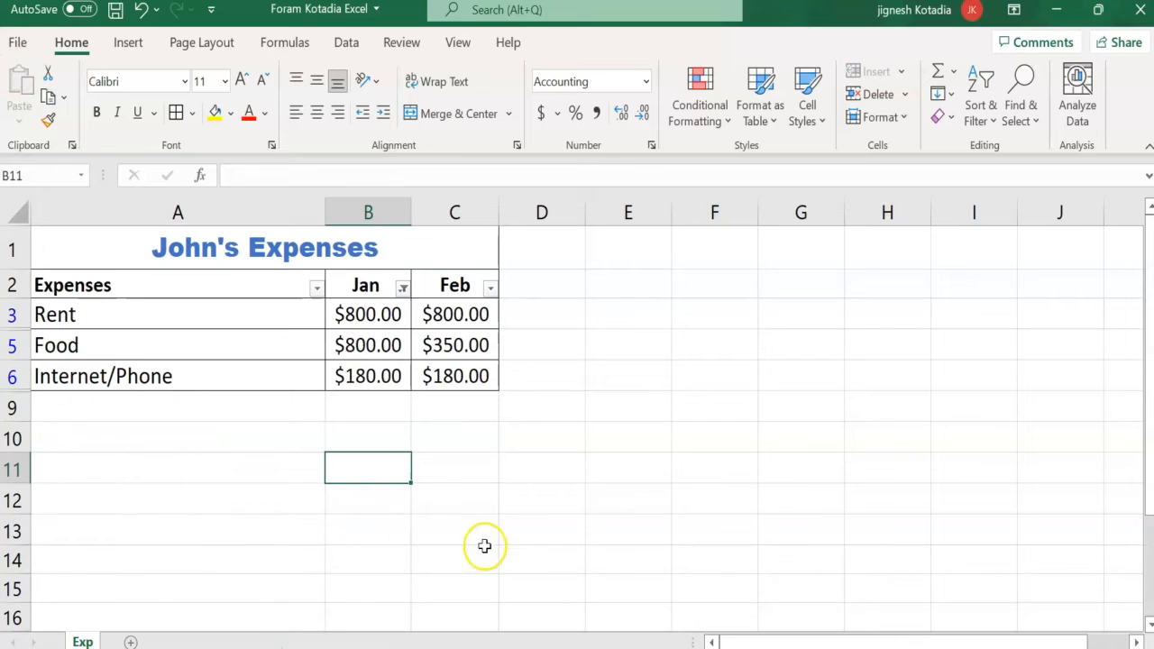
pyautogui.click(501, 502)
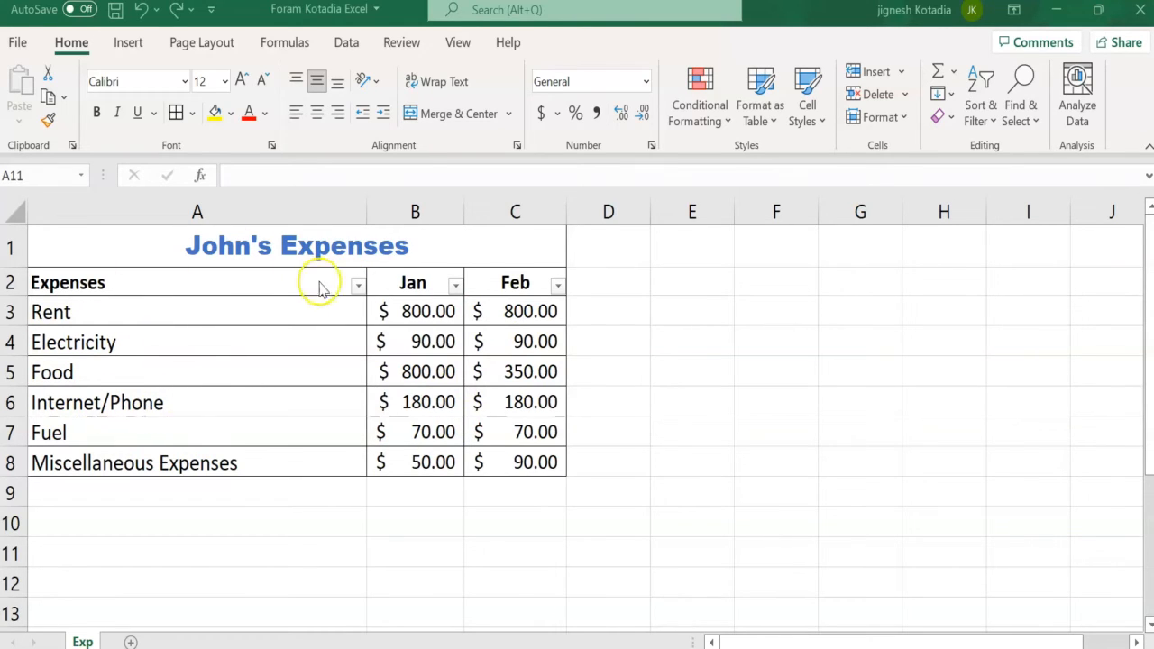
# Step: Sort the table by the Expenses column from A to Z
pyautogui.click(359, 286)
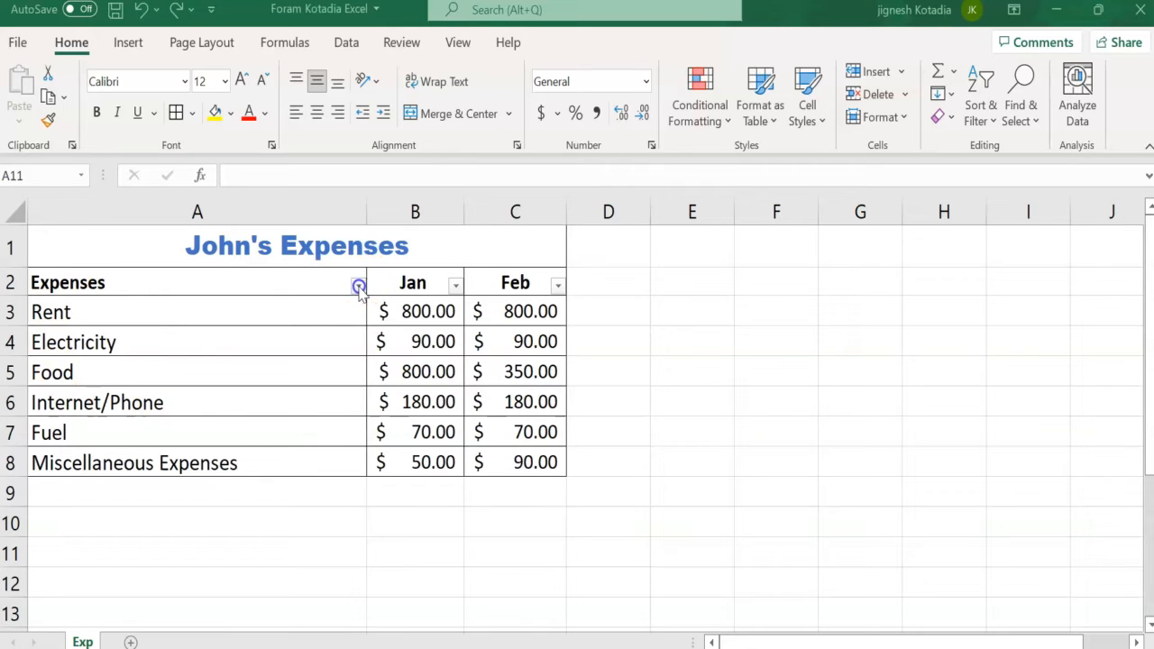
pyautogui.click(358, 287)
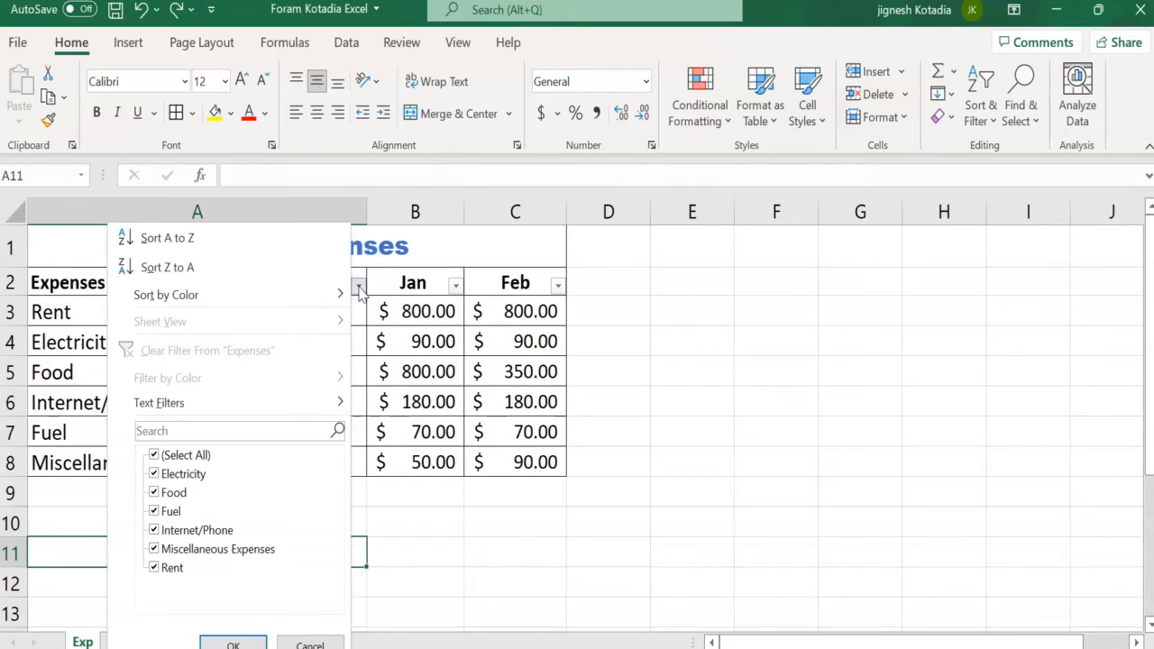
pyautogui.click(225, 249)
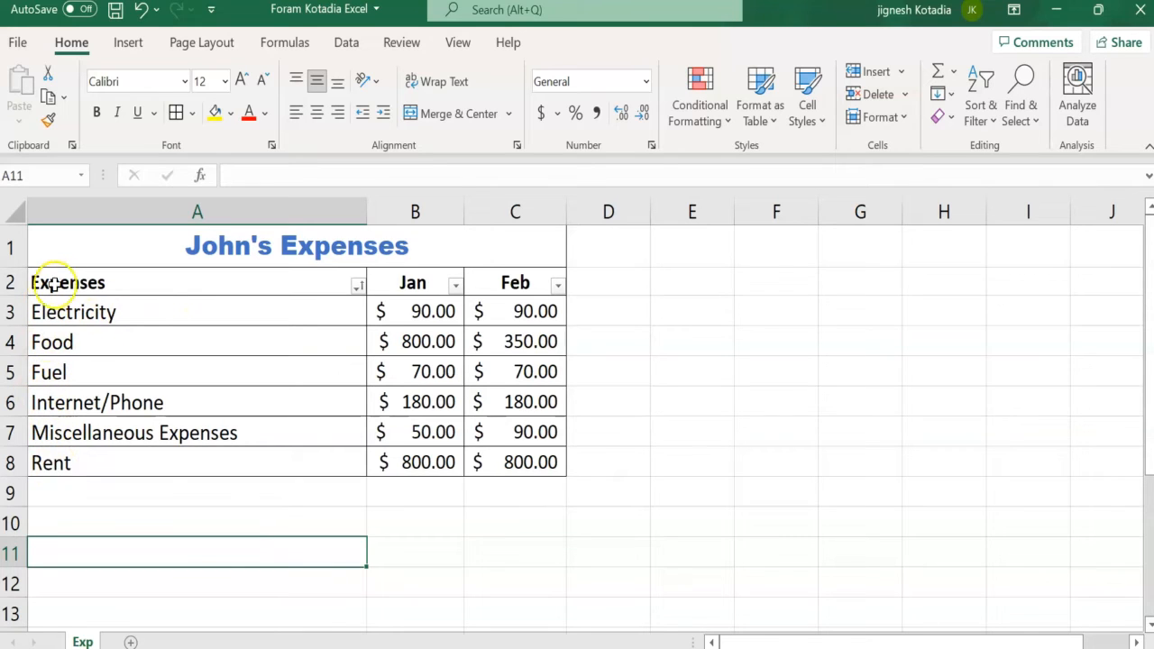
# Step: Sort the table by the Expenses column from Z to A
pyautogui.click(358, 287)
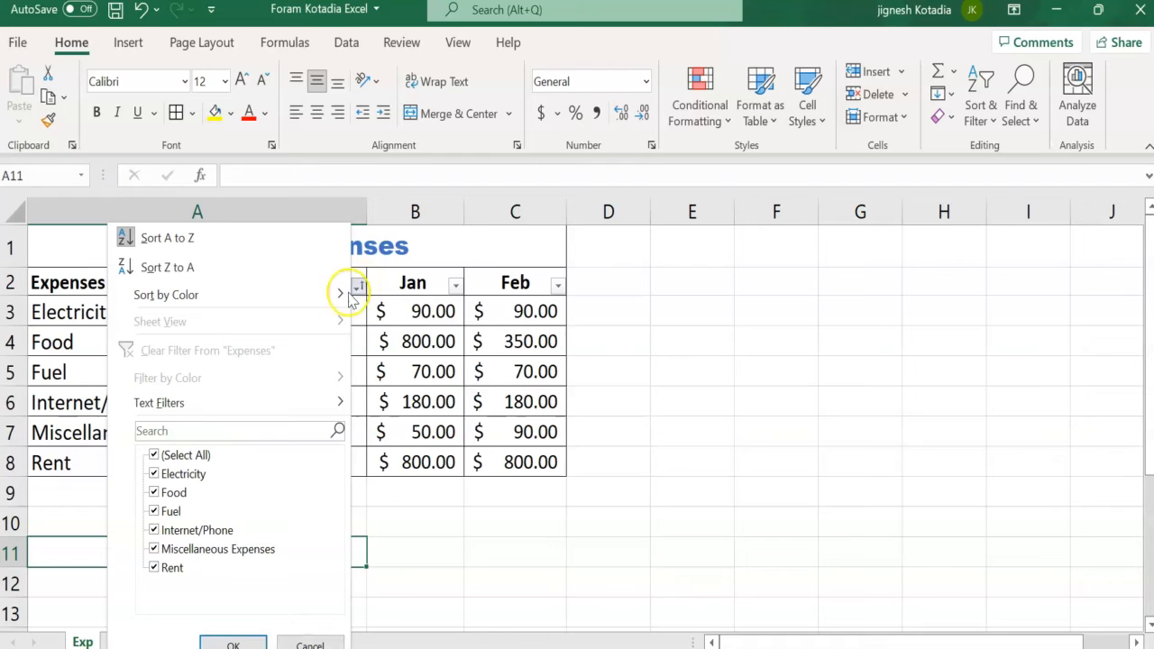
pyautogui.click(169, 268)
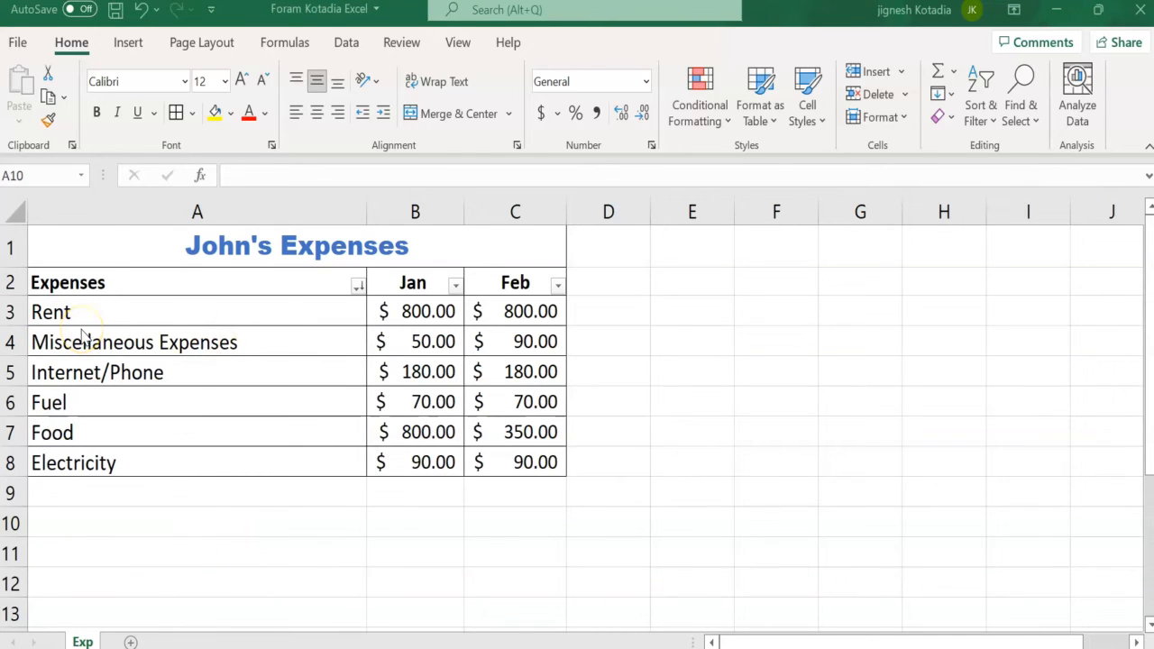
pyautogui.click(187, 534)
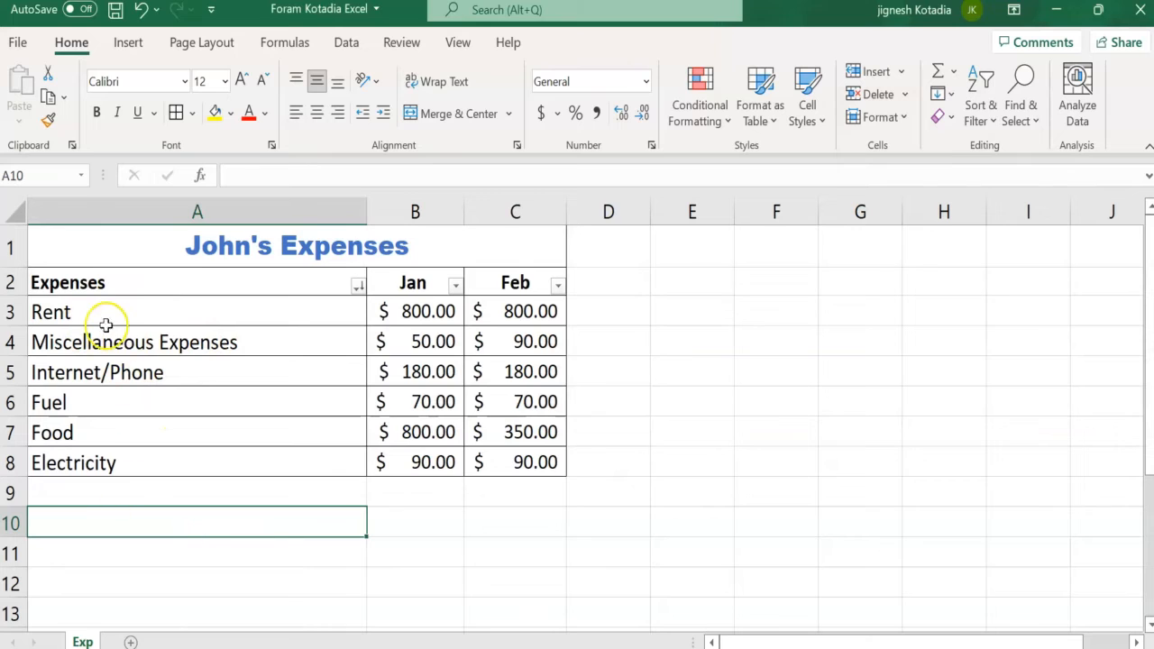
# Step: Undo the alphabetical sorting of the expense rows and select the Jan amount for Rent in cell B3
pyautogui.click(141, 11)
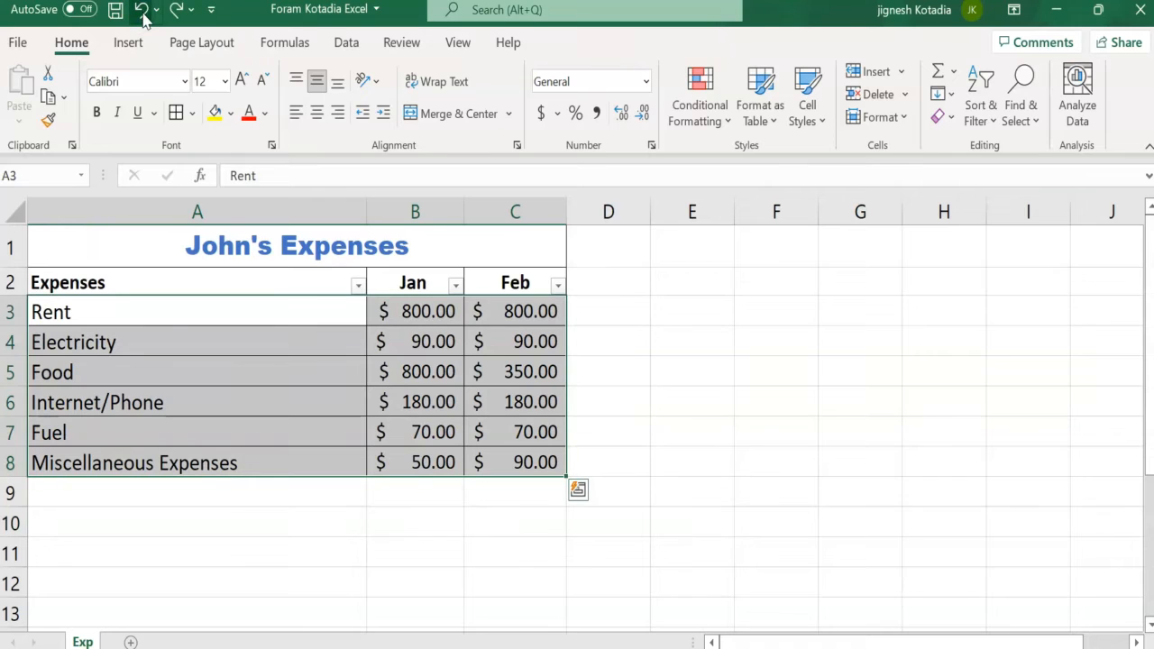
pyautogui.click(215, 323)
pyautogui.press('Right')
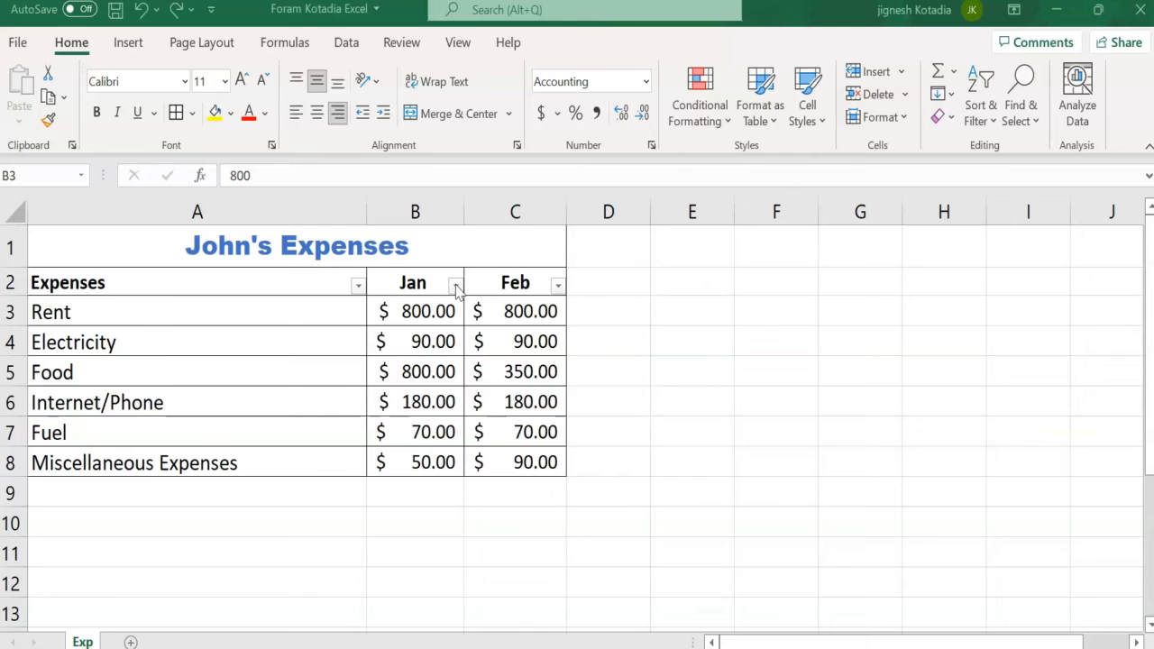
# Step: Select the Jan amounts and sort the table by the Jan column from smallest to largest using its header filter
pyautogui.hotkey('ctrl', 'shift', 'Down')
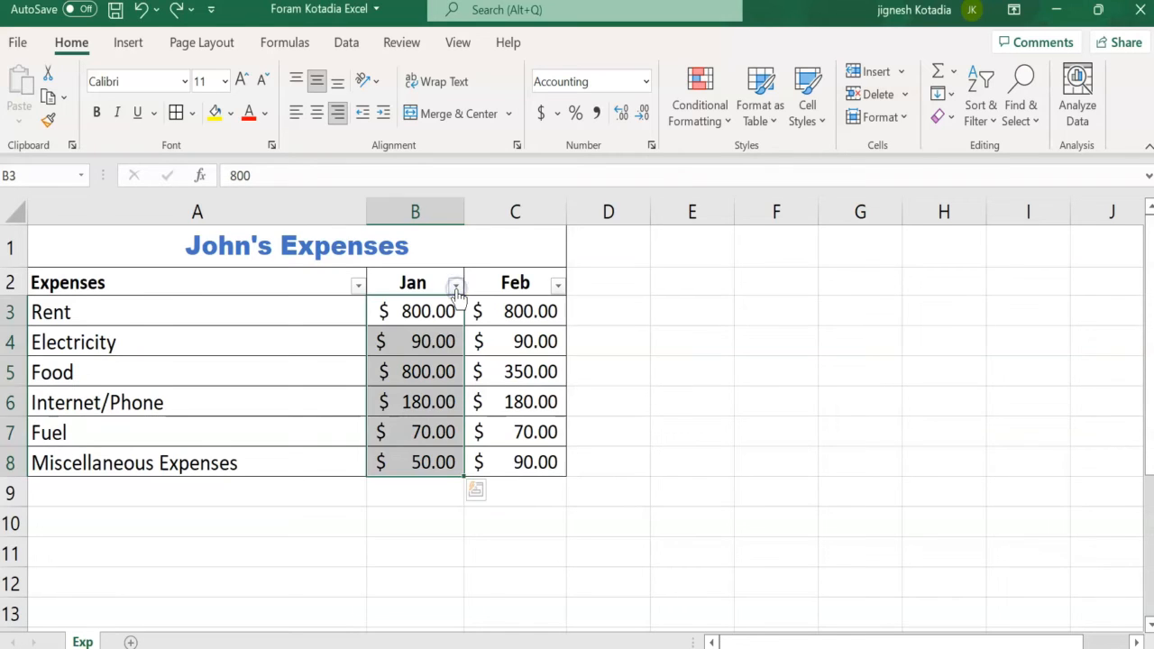
pyautogui.click(456, 287)
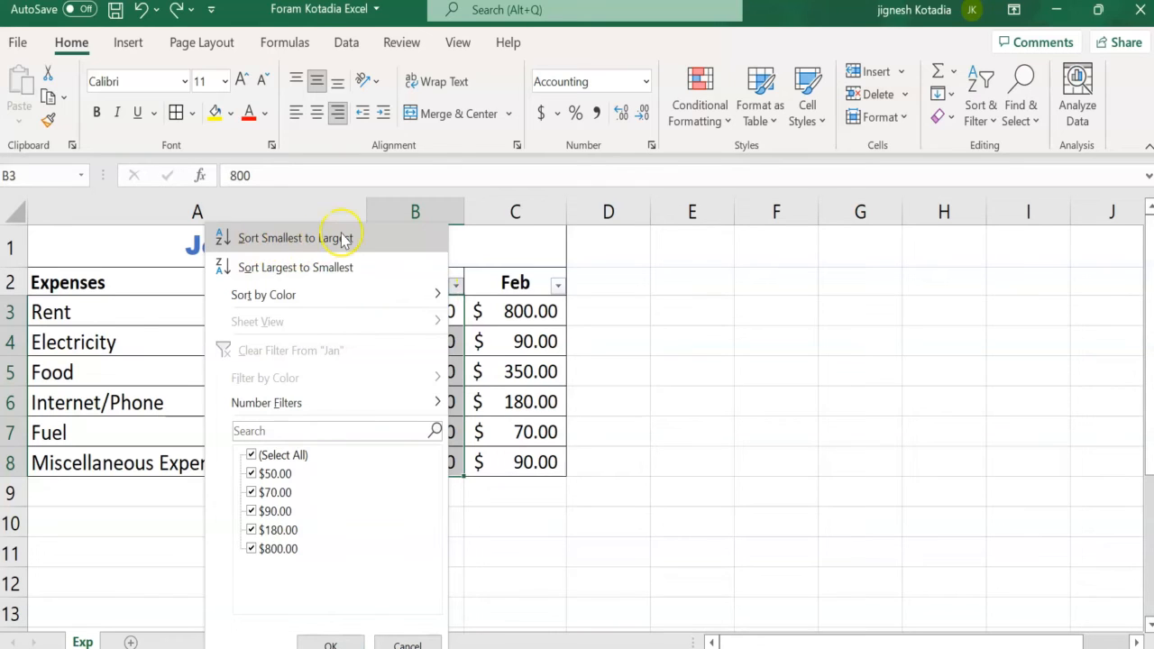
pyautogui.click(247, 240)
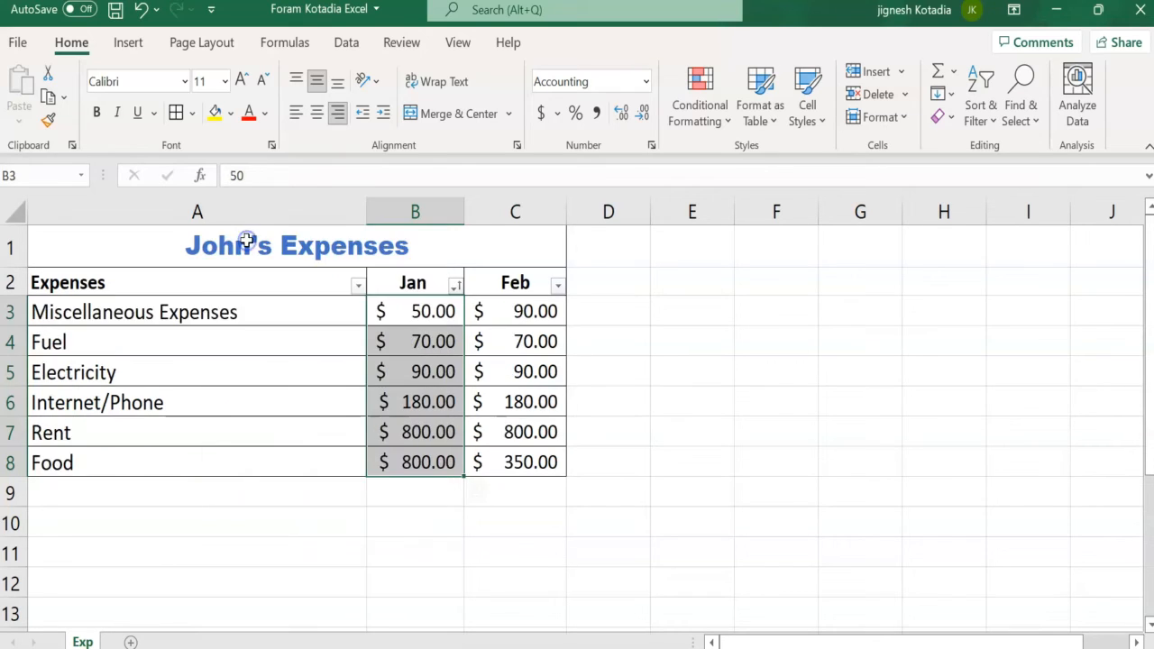
pyautogui.click(408, 316)
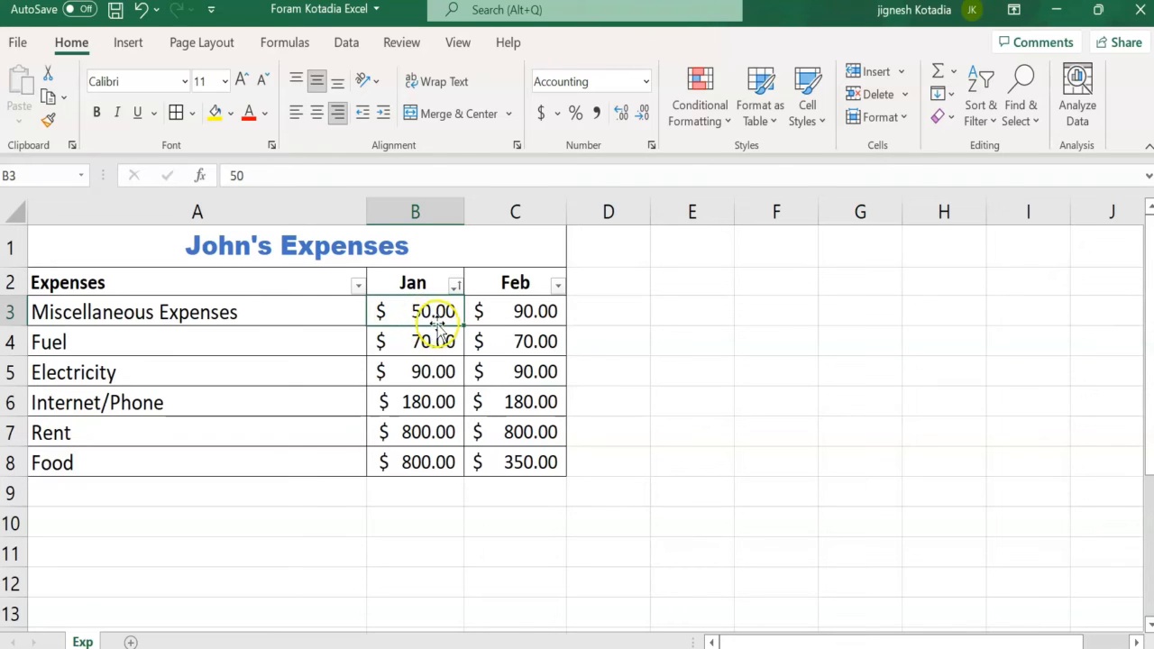
pyautogui.click(416, 462)
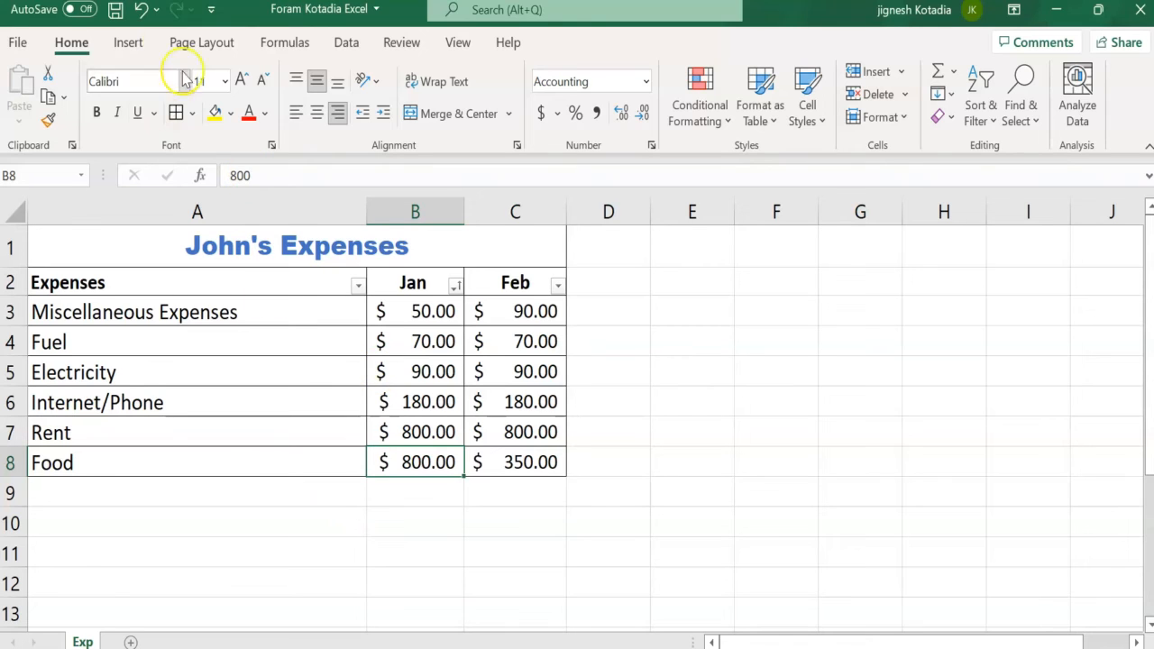
# Step: Undo the smallest-to-largest sort of the Jan column and select empty cell A10
pyautogui.click(141, 10)
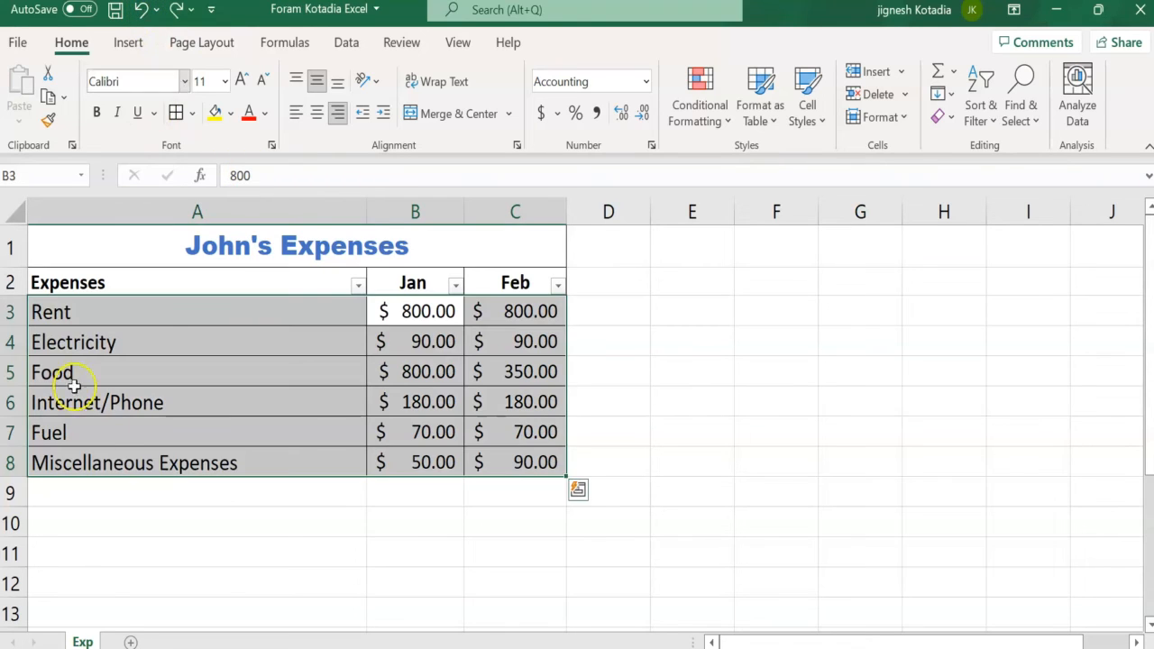
pyautogui.click(222, 523)
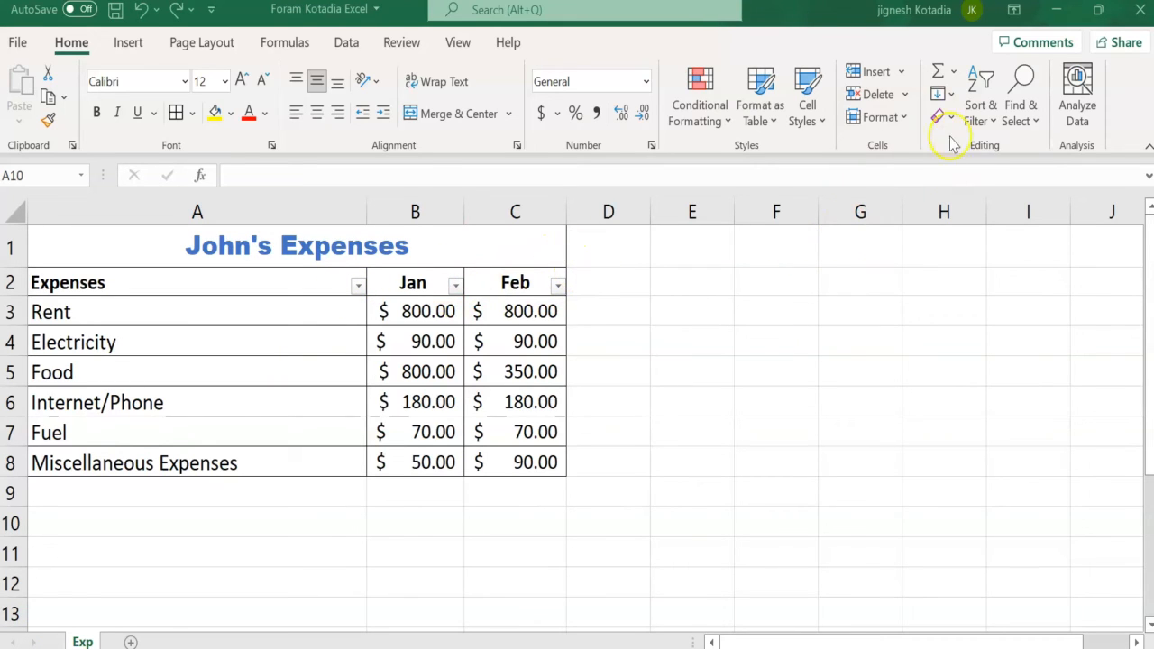
# Step: Turn off the header filters on the expense table
pyautogui.click(994, 122)
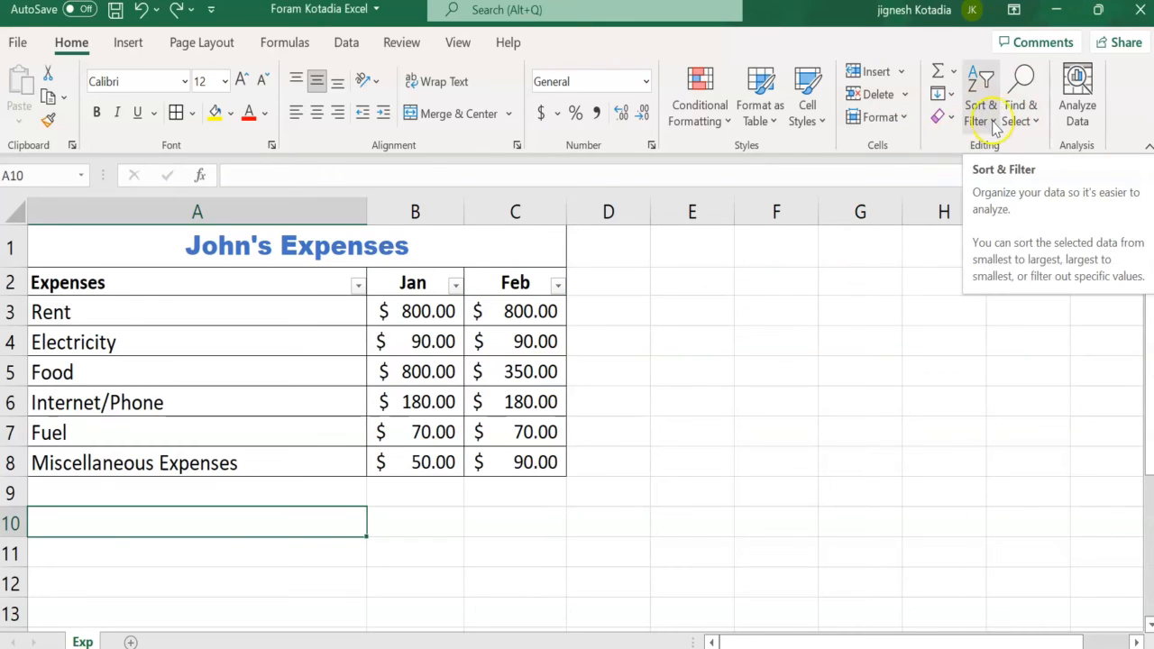
pyautogui.click(983, 118)
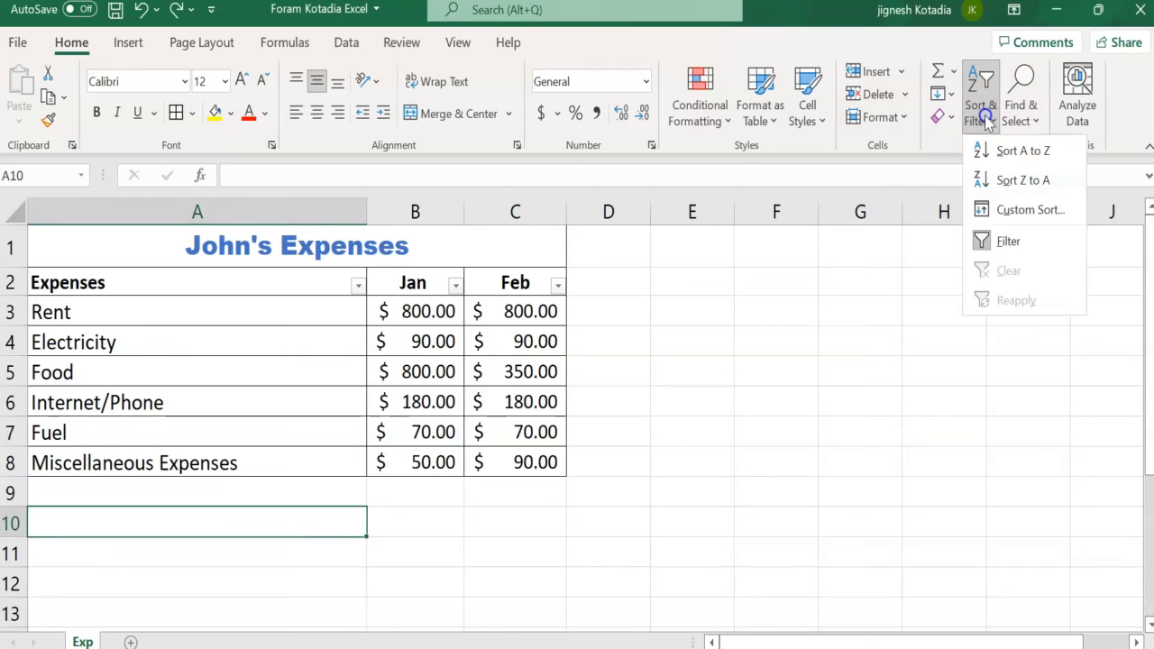
pyautogui.click(1002, 242)
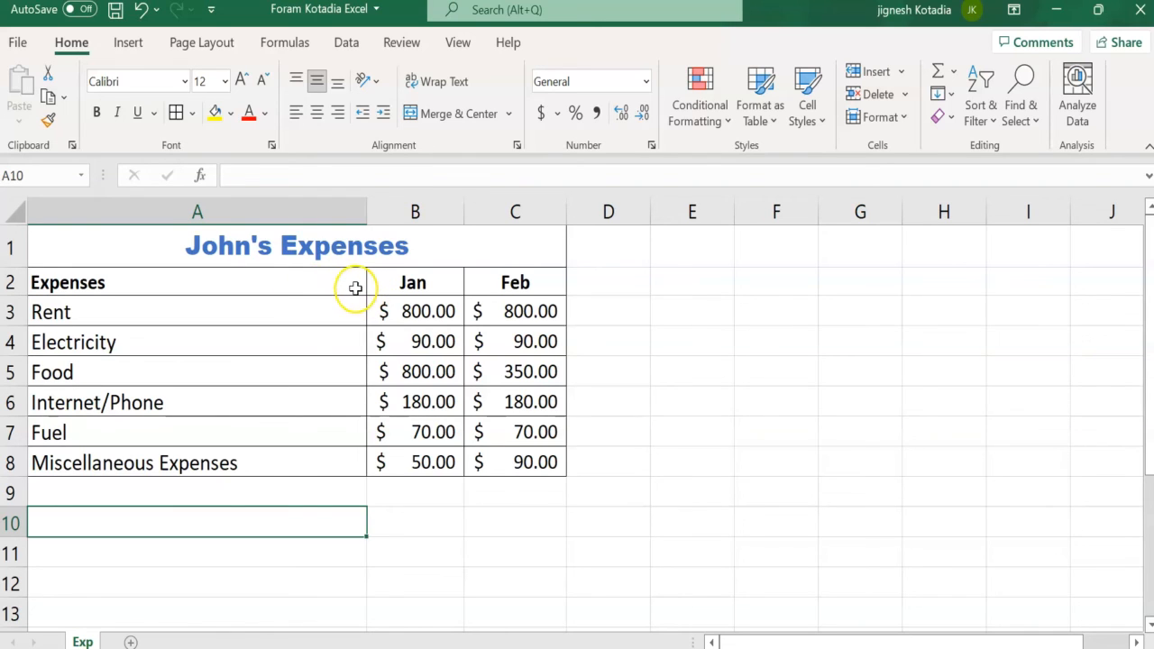
# Step: Compare the sort options offered for the Jan amount in cell B5 with those for the Expenses header in cell A2
pyautogui.click(417, 368)
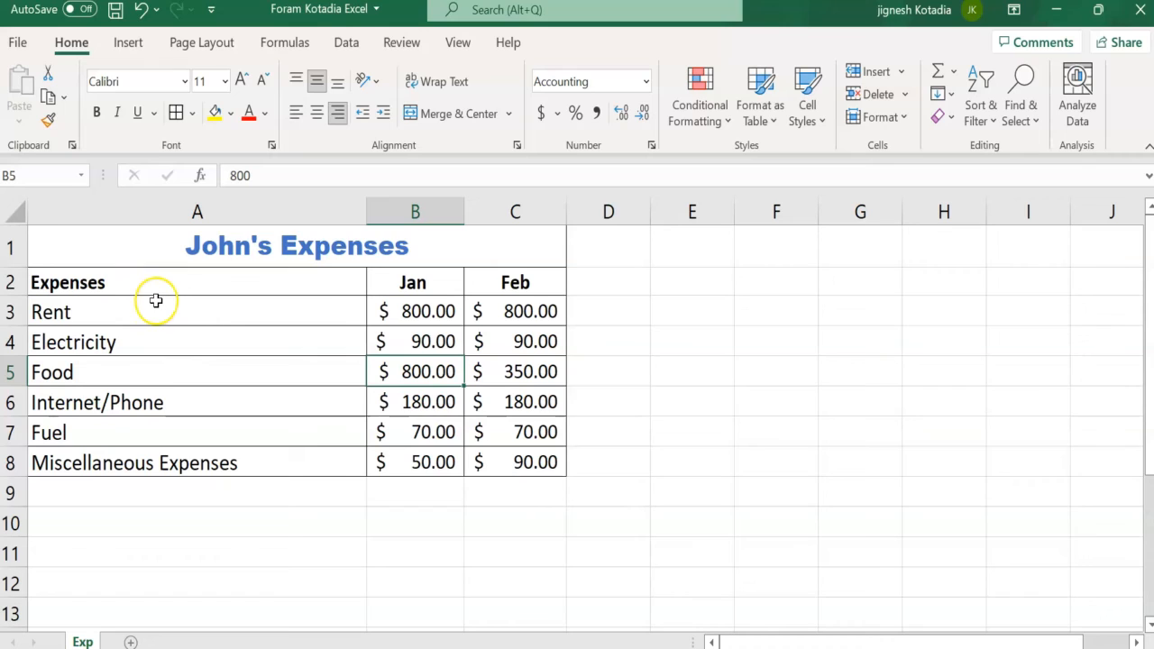
pyautogui.click(975, 124)
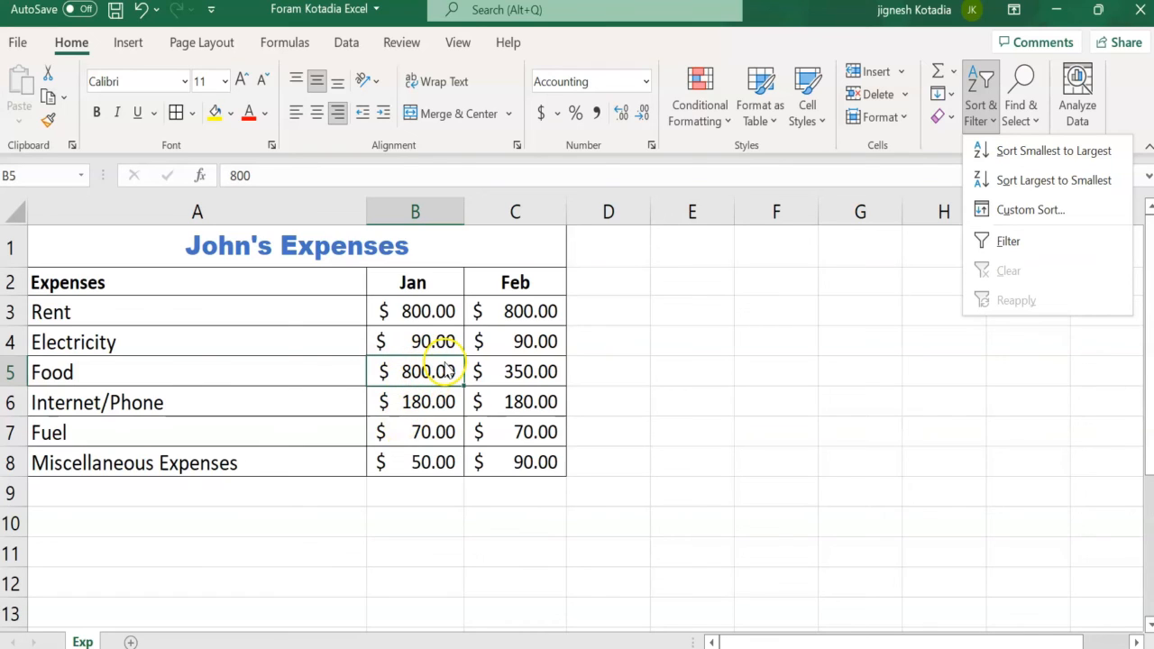
pyautogui.click(285, 363)
pyautogui.click(267, 375)
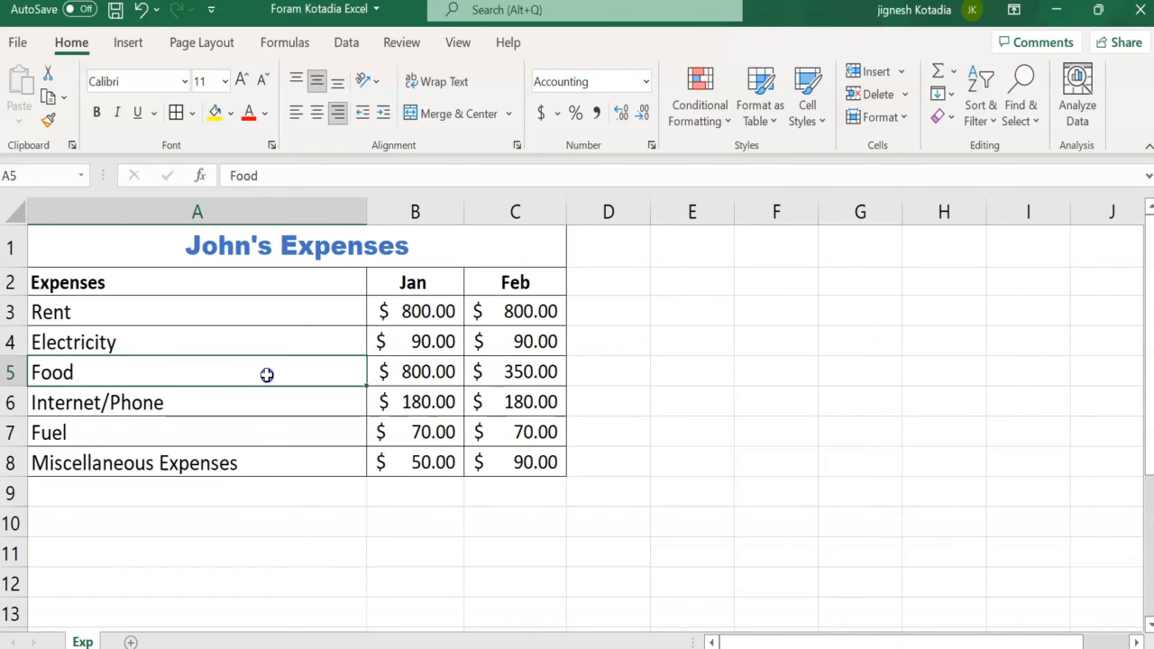
pyautogui.click(126, 287)
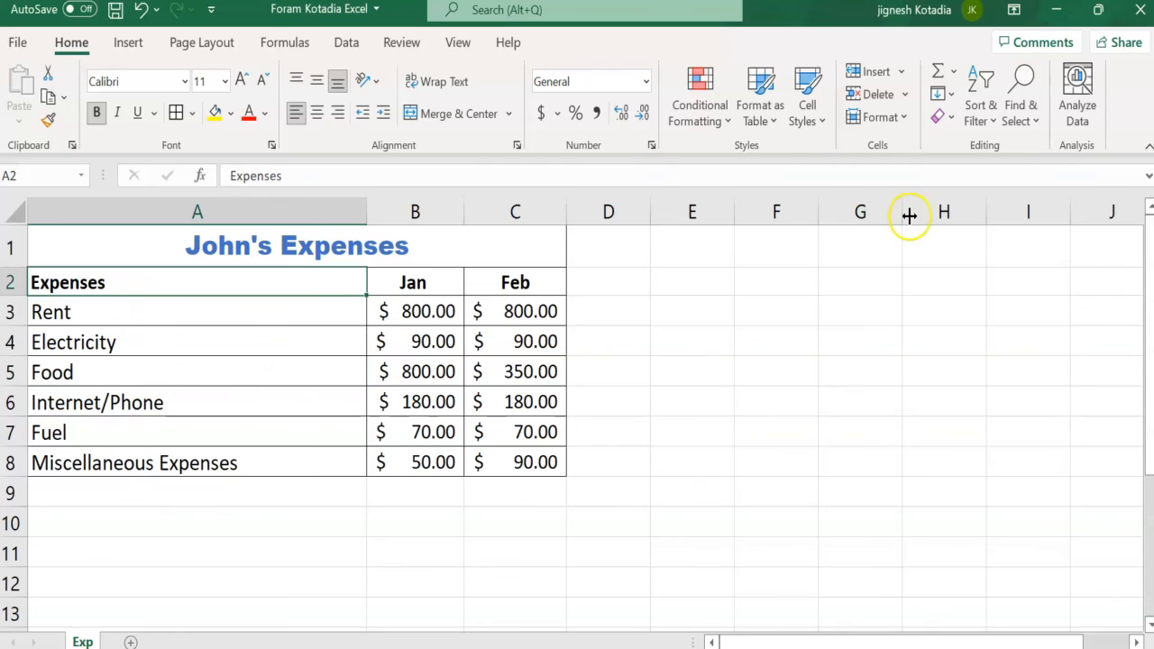
pyautogui.click(981, 105)
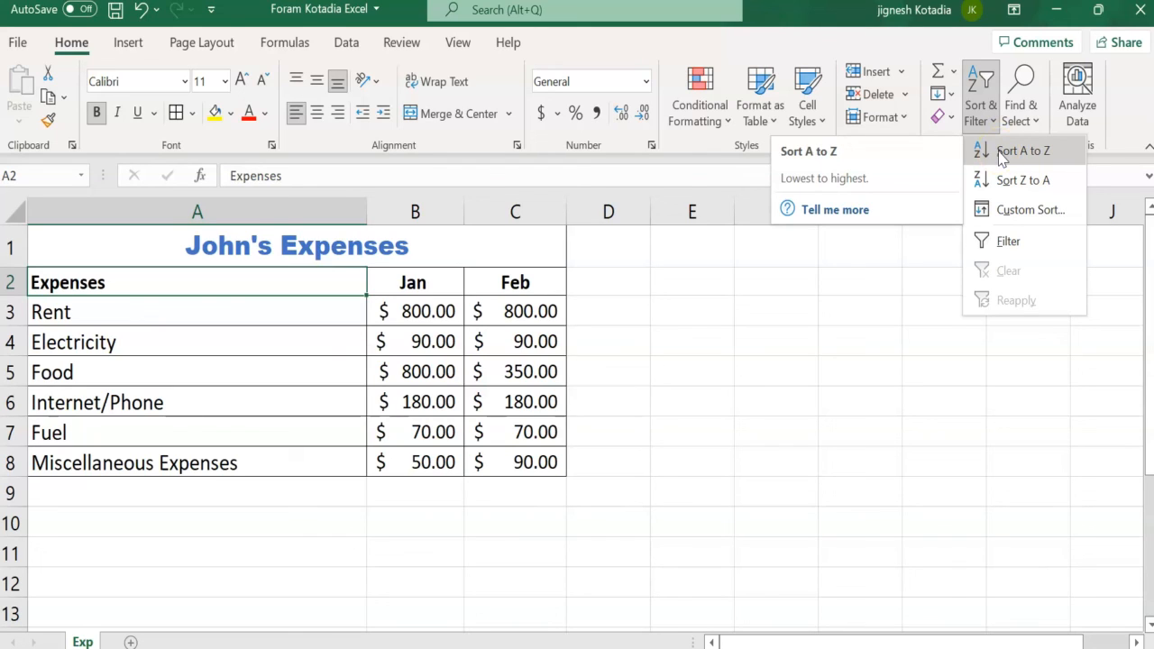
# Step: Sort the unfiltered table from smallest to largest by the Jan column, working from cell B3
pyautogui.click(415, 311)
pyautogui.click(413, 310)
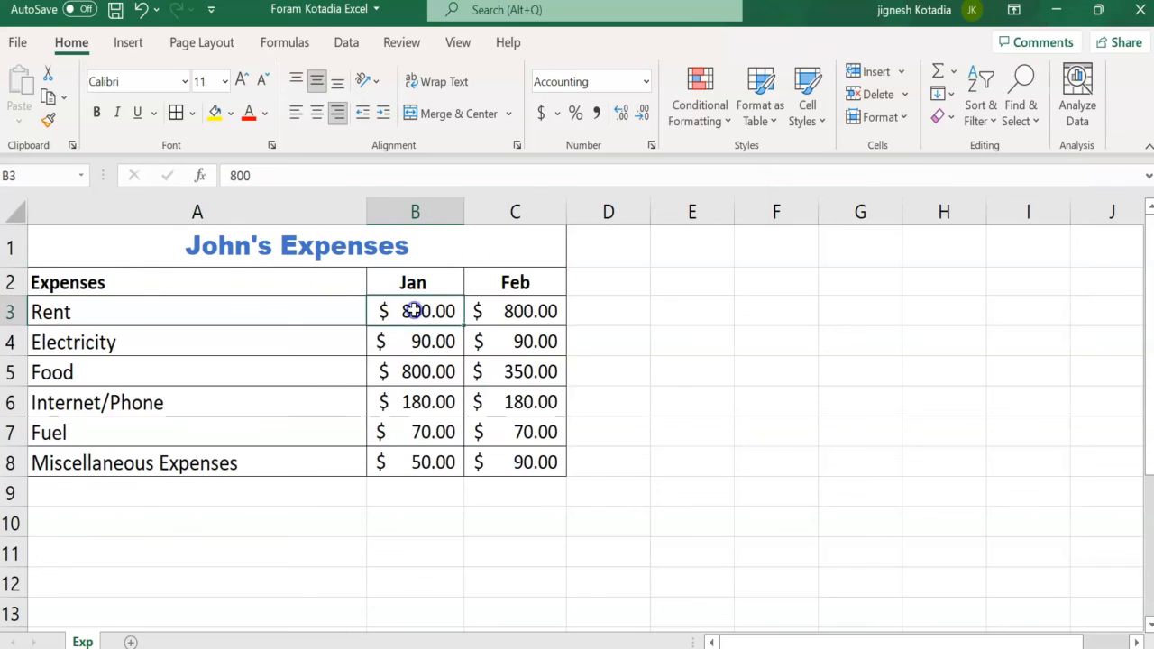
pyautogui.click(982, 112)
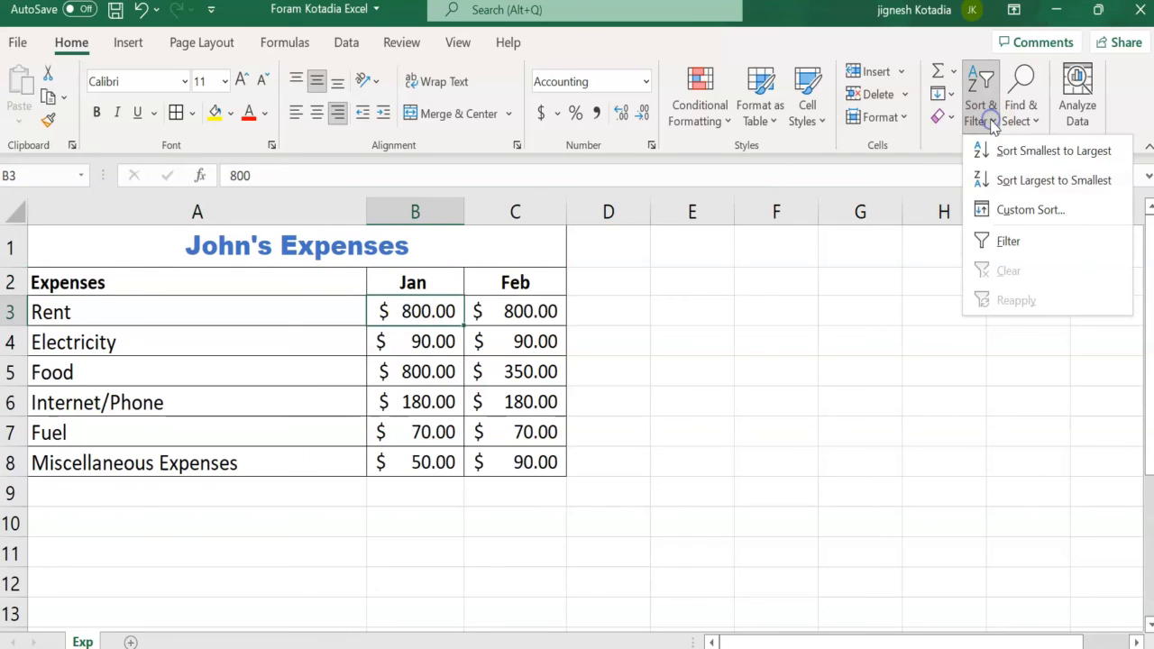
pyautogui.click(1073, 162)
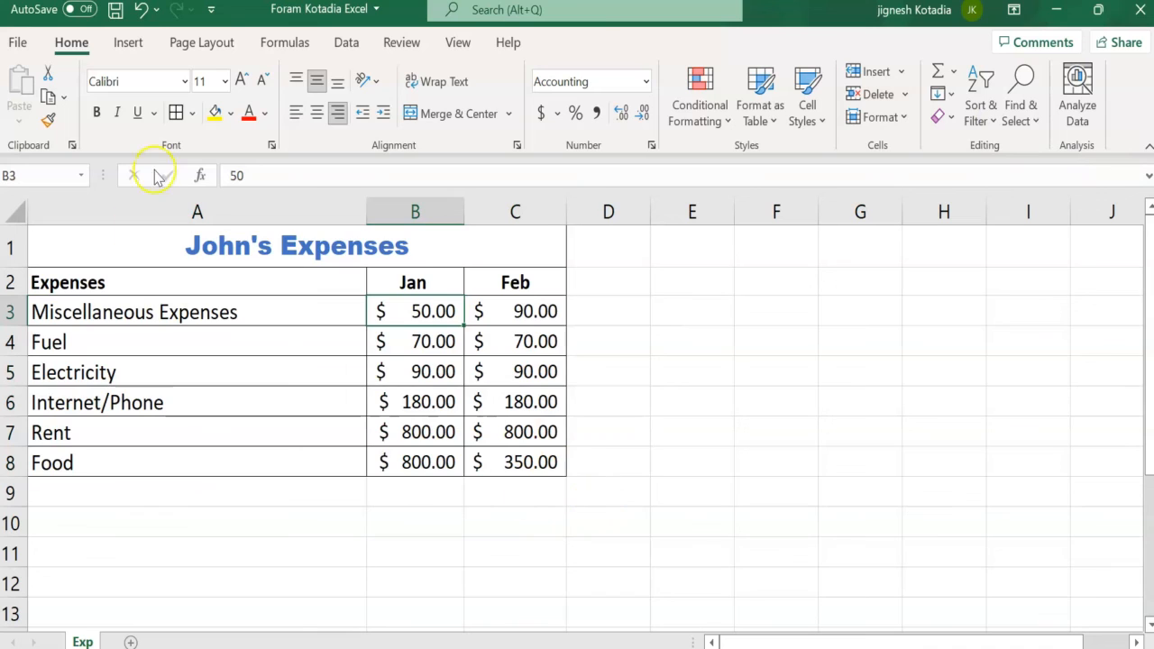
# Step: Undo the last sort to restore the original row order and save the workbook
pyautogui.click(141, 10)
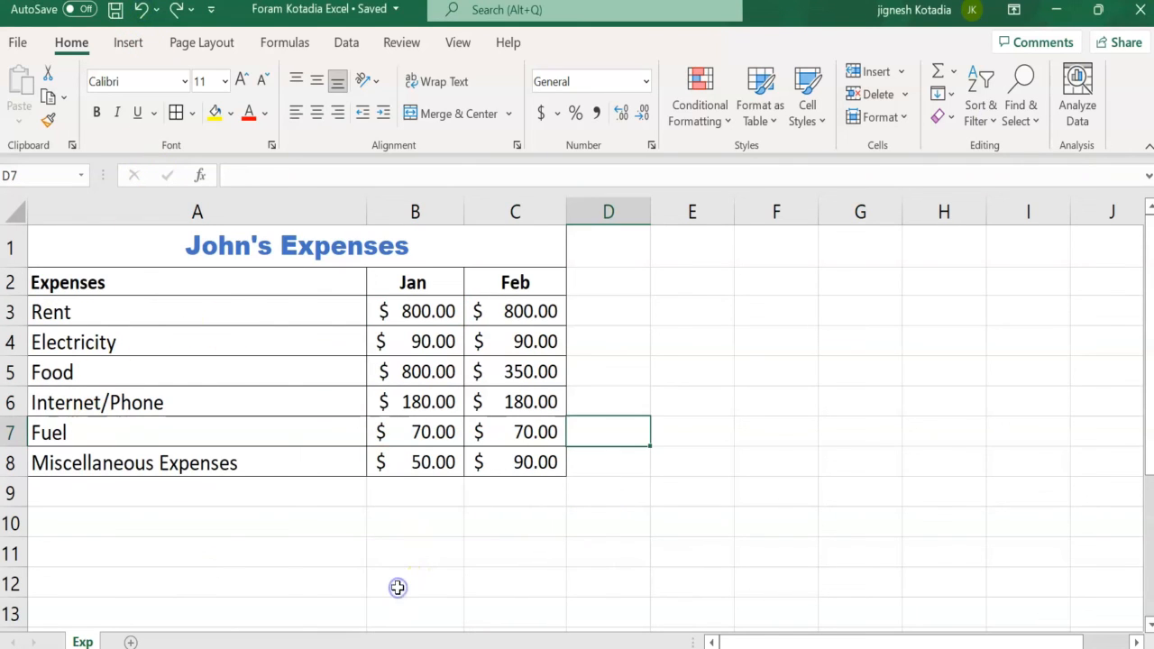
pyautogui.click(118, 16)
pyautogui.click(410, 560)
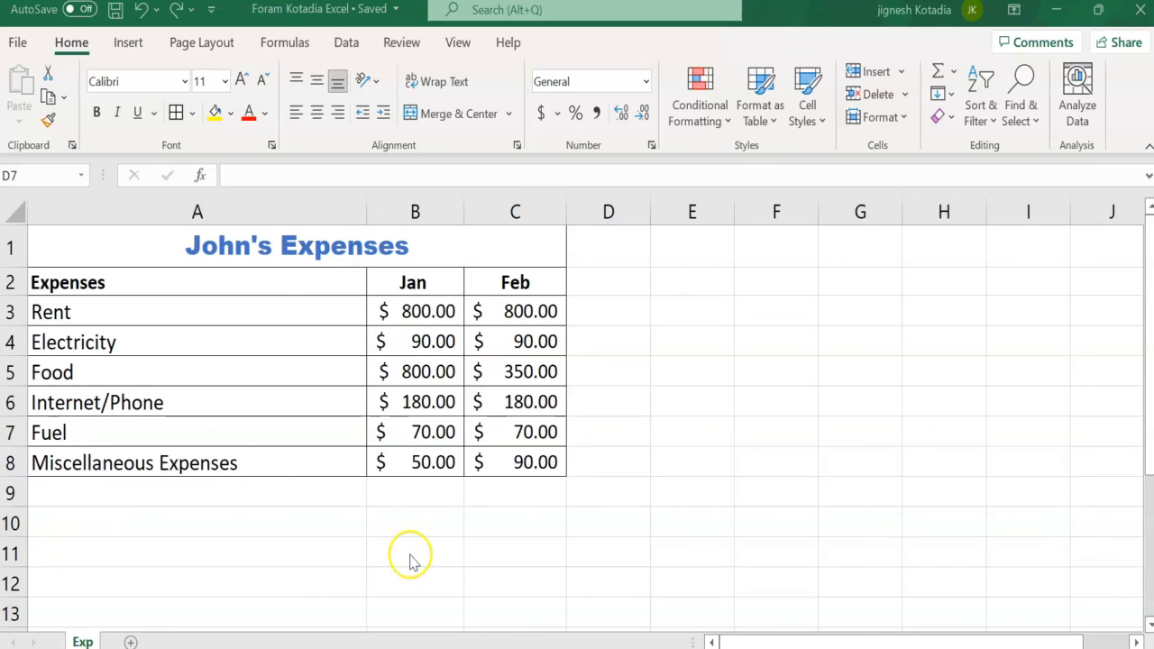